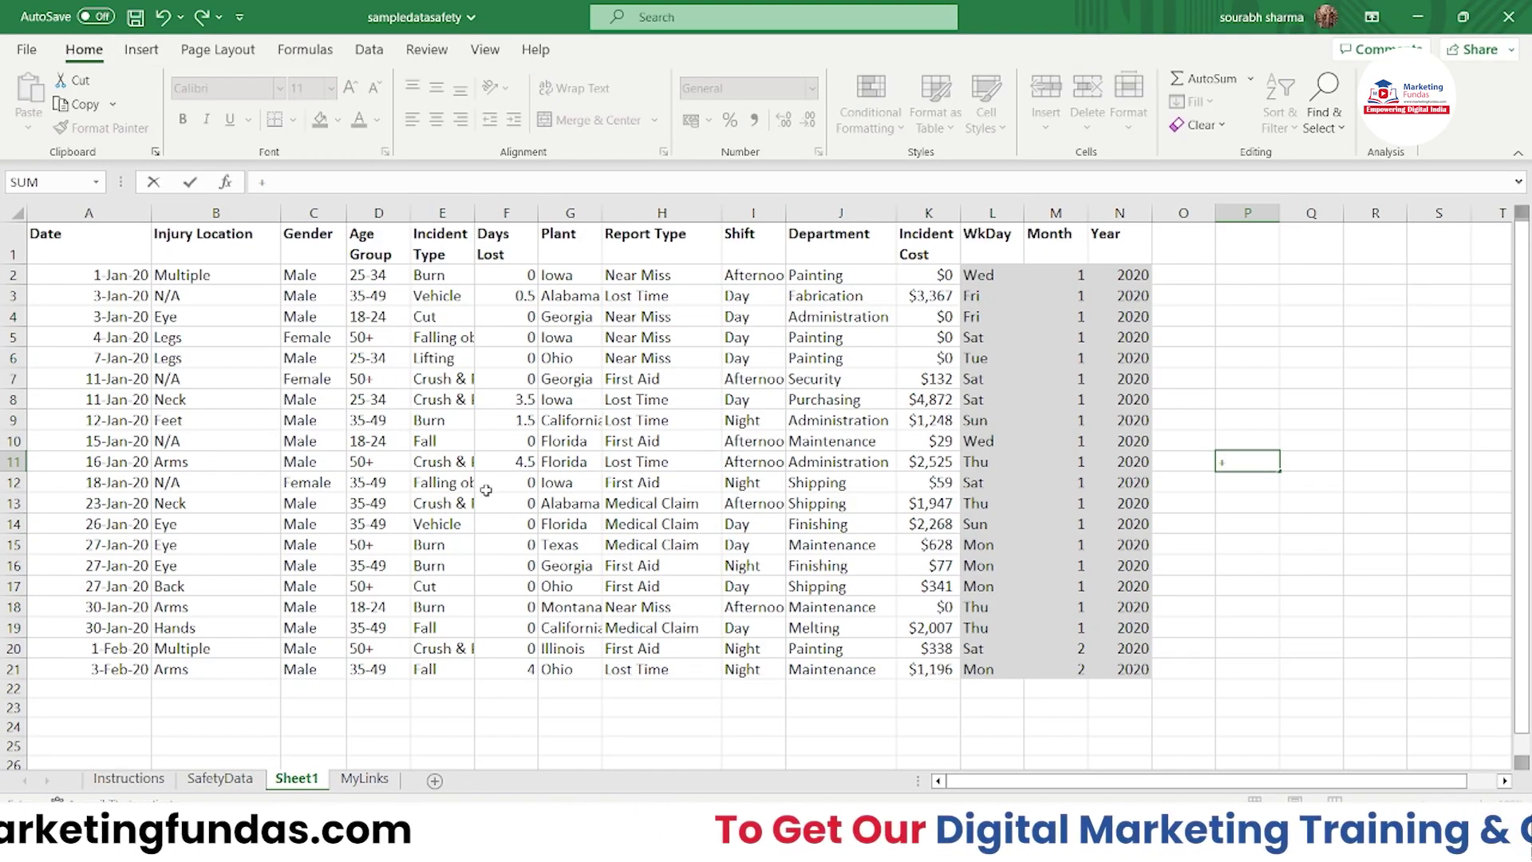
# Step: Select the data table and the Date, Injury Location and Gender columns, then clear the selection
pyautogui.click(470, 373)
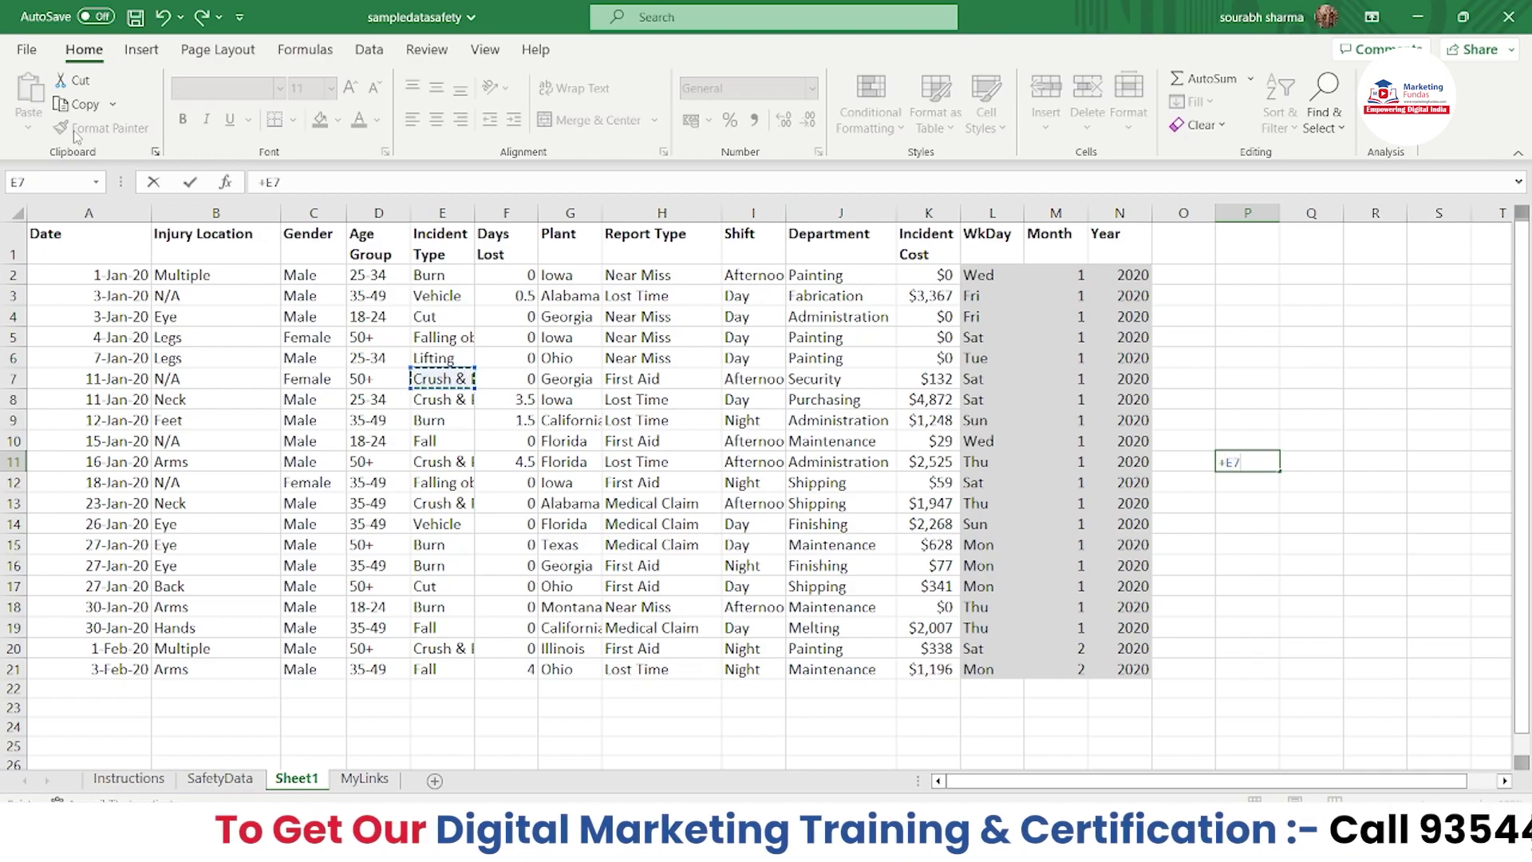
pyautogui.press('Escape')
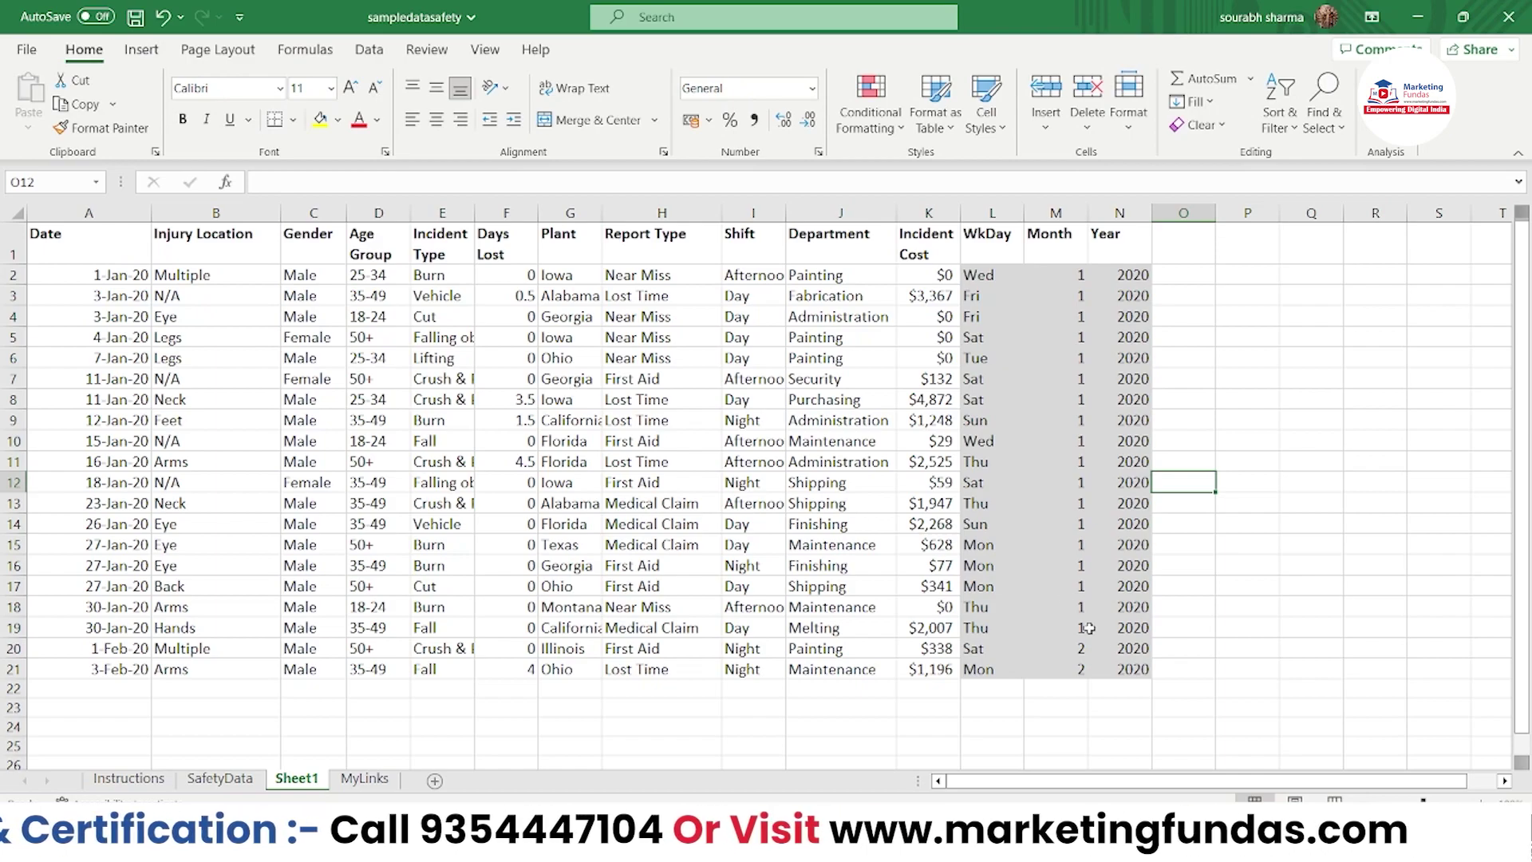
pyautogui.moveTo(1133, 669); pyautogui.dragTo(120, 227)
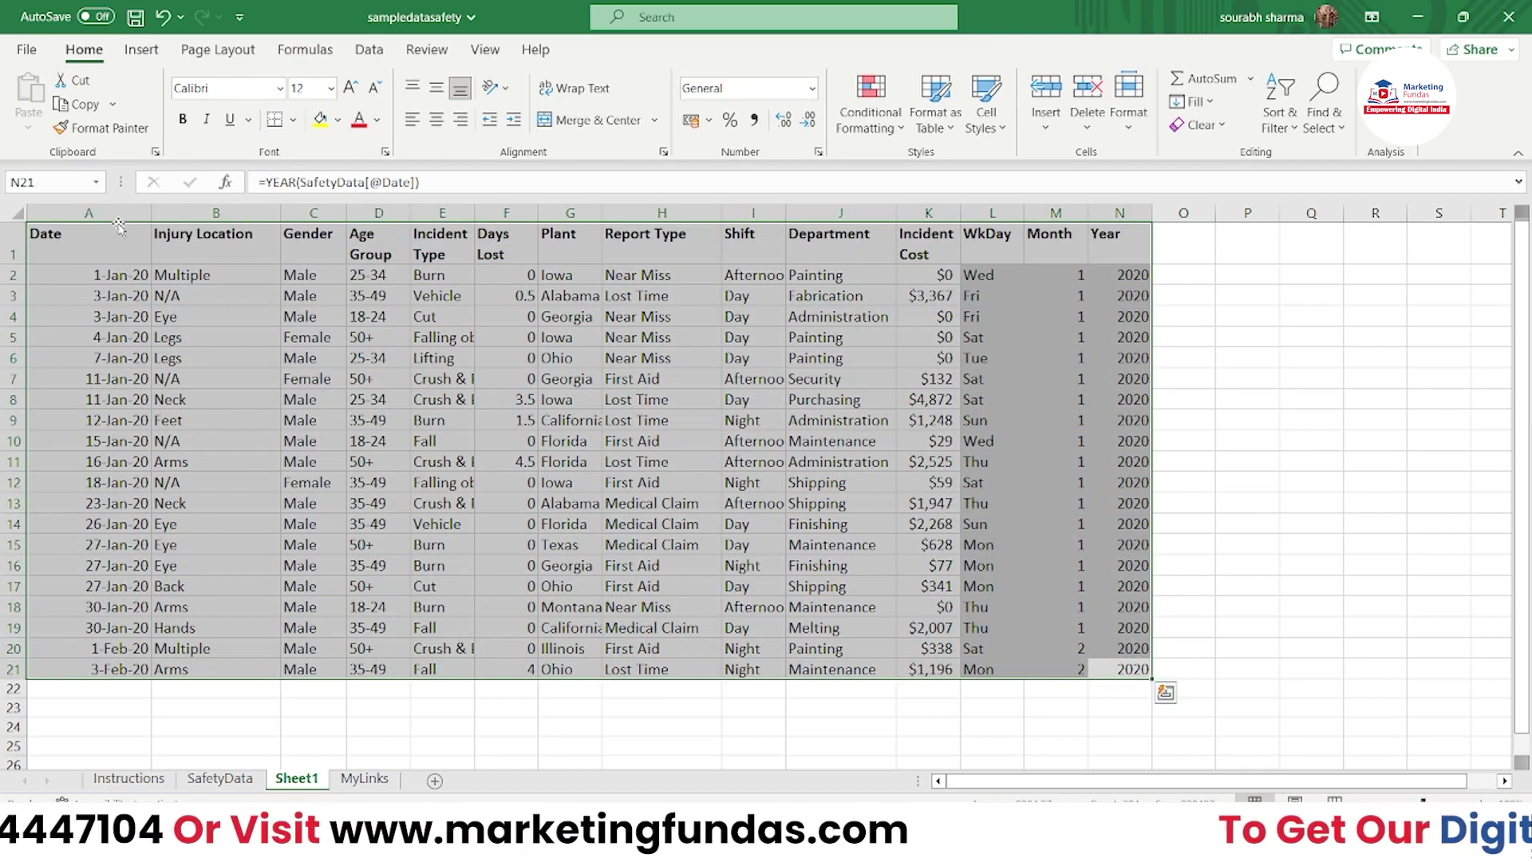
pyautogui.click(110, 257)
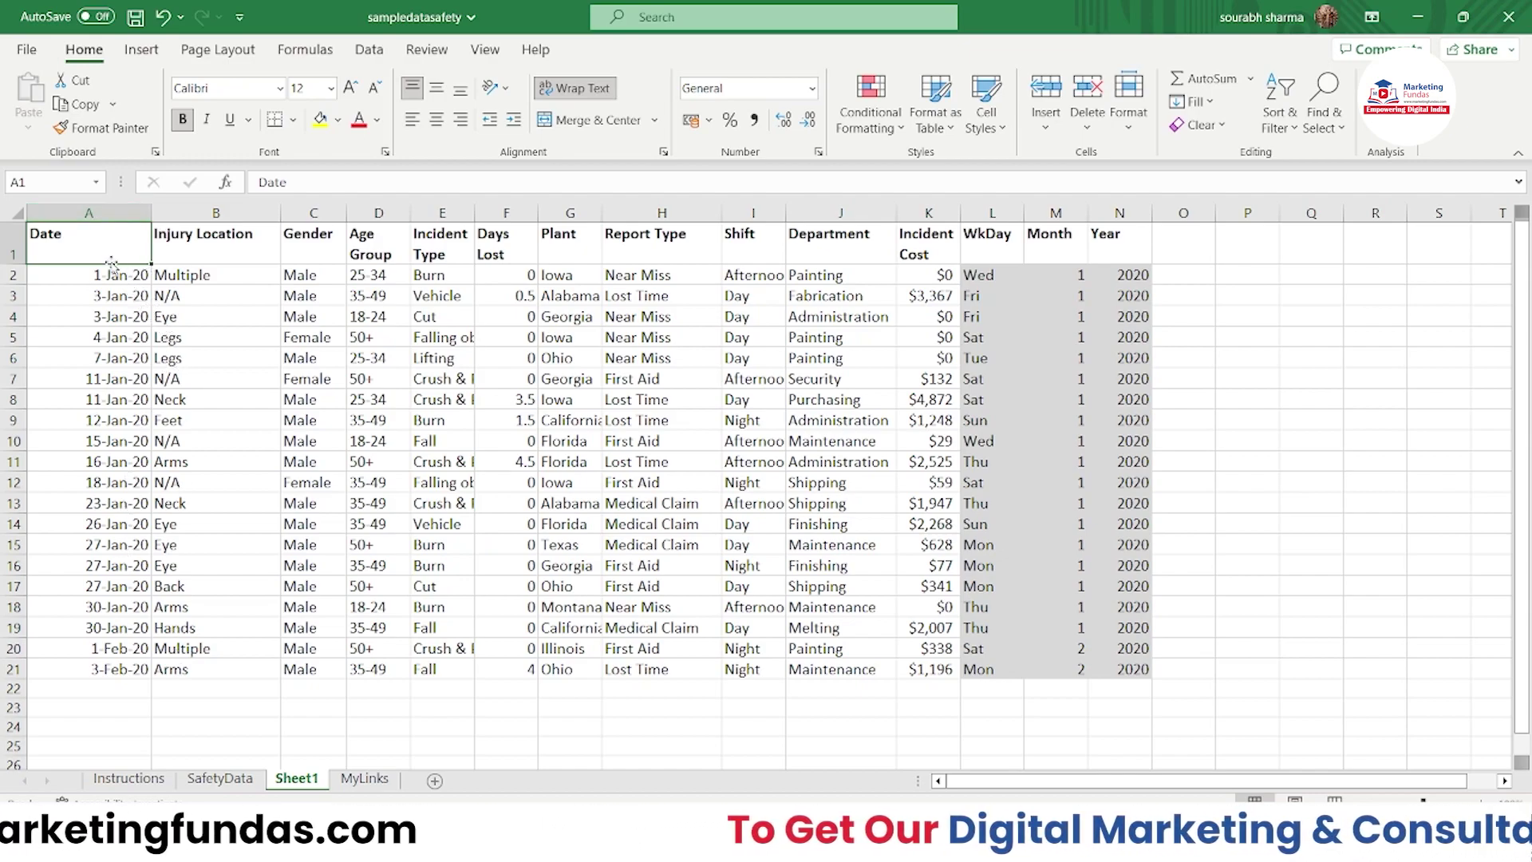
pyautogui.click(88, 213)
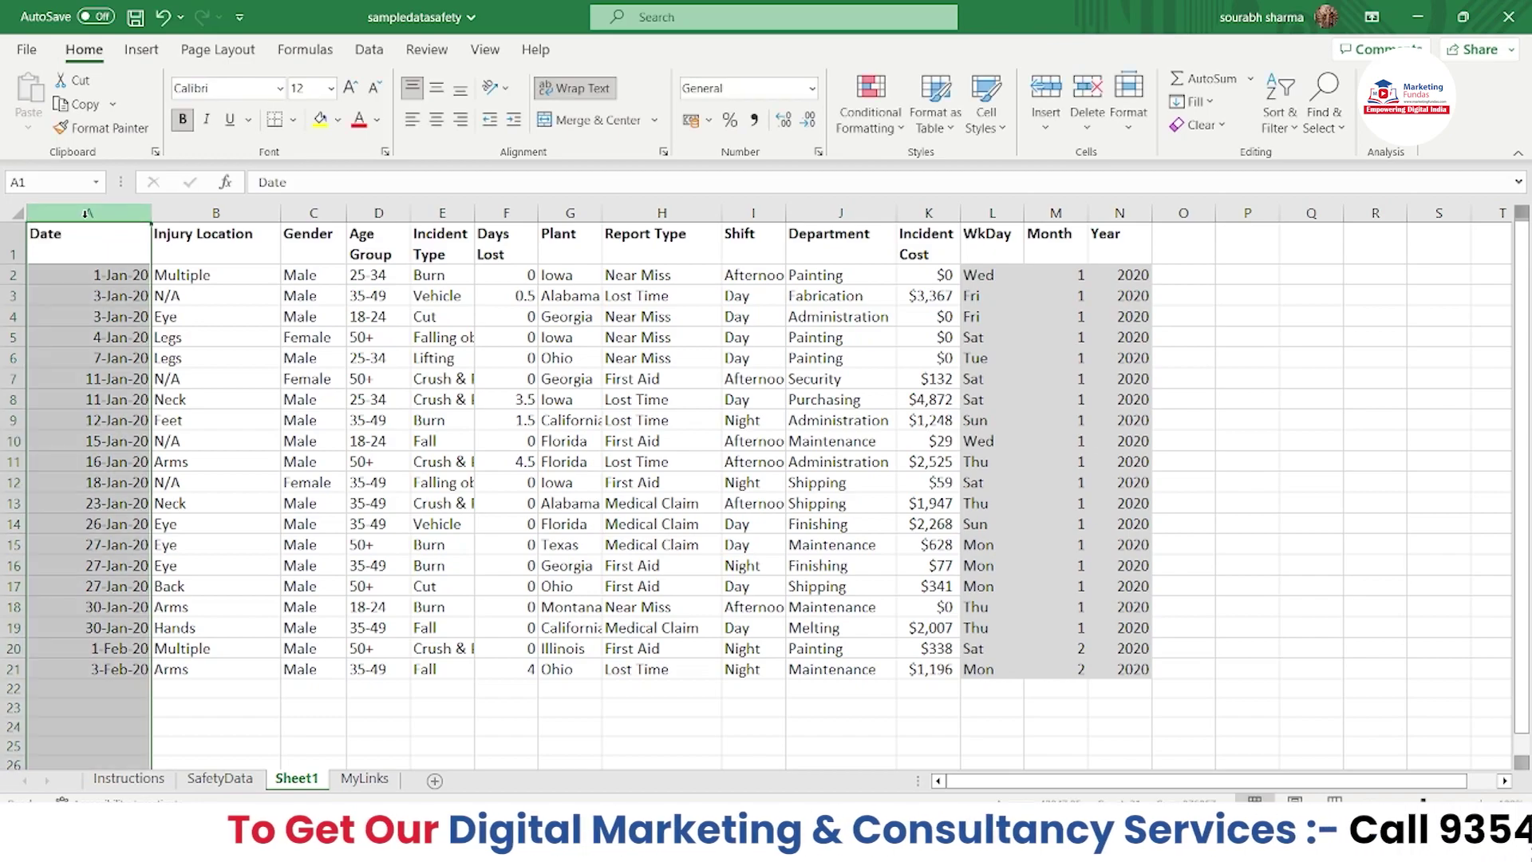
pyautogui.click(215, 213)
pyautogui.click(319, 213)
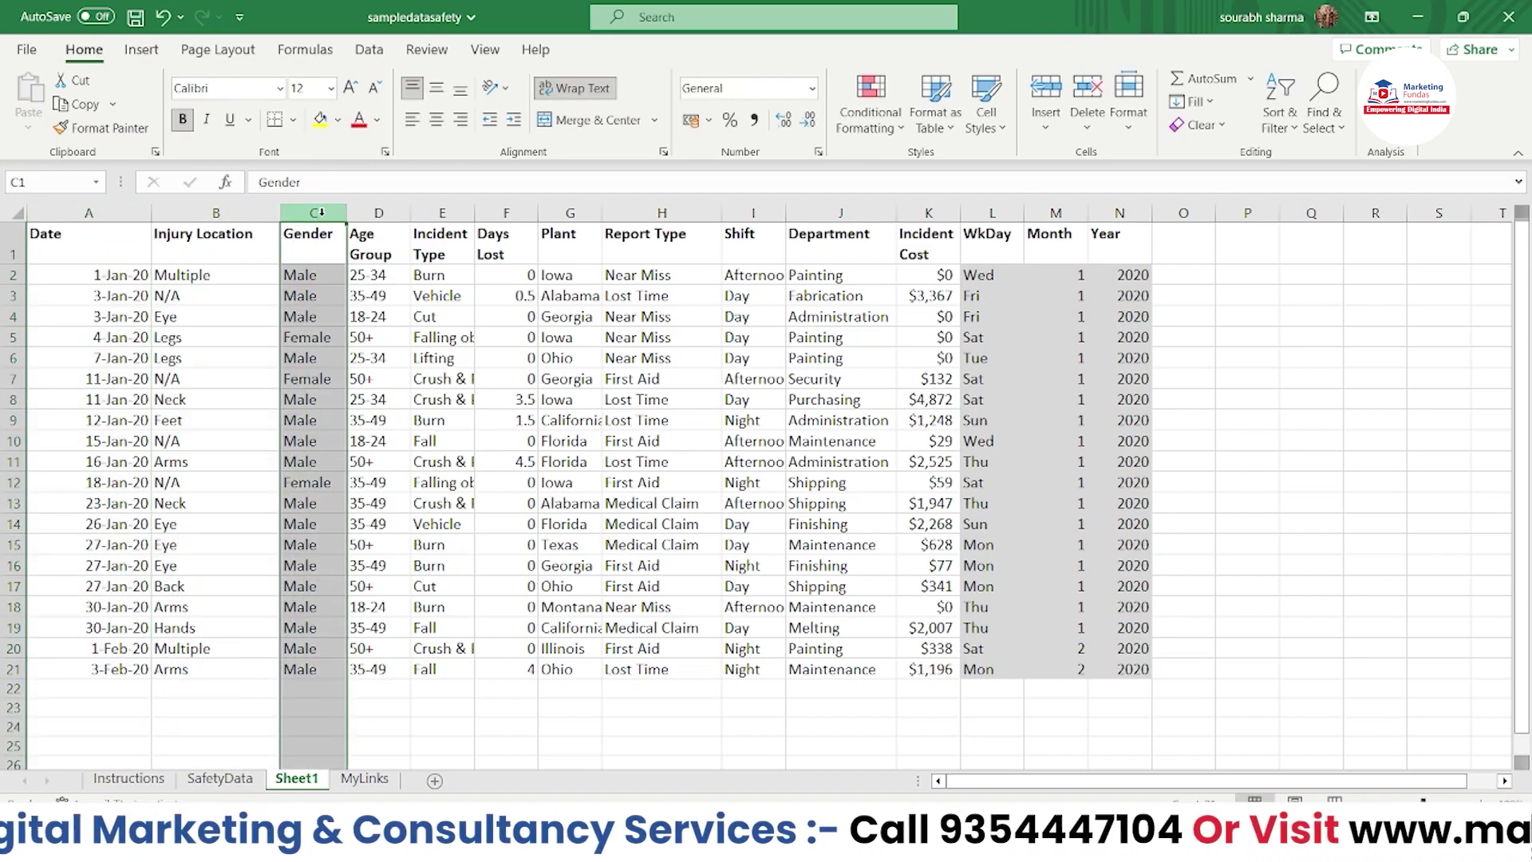
pyautogui.click(246, 213)
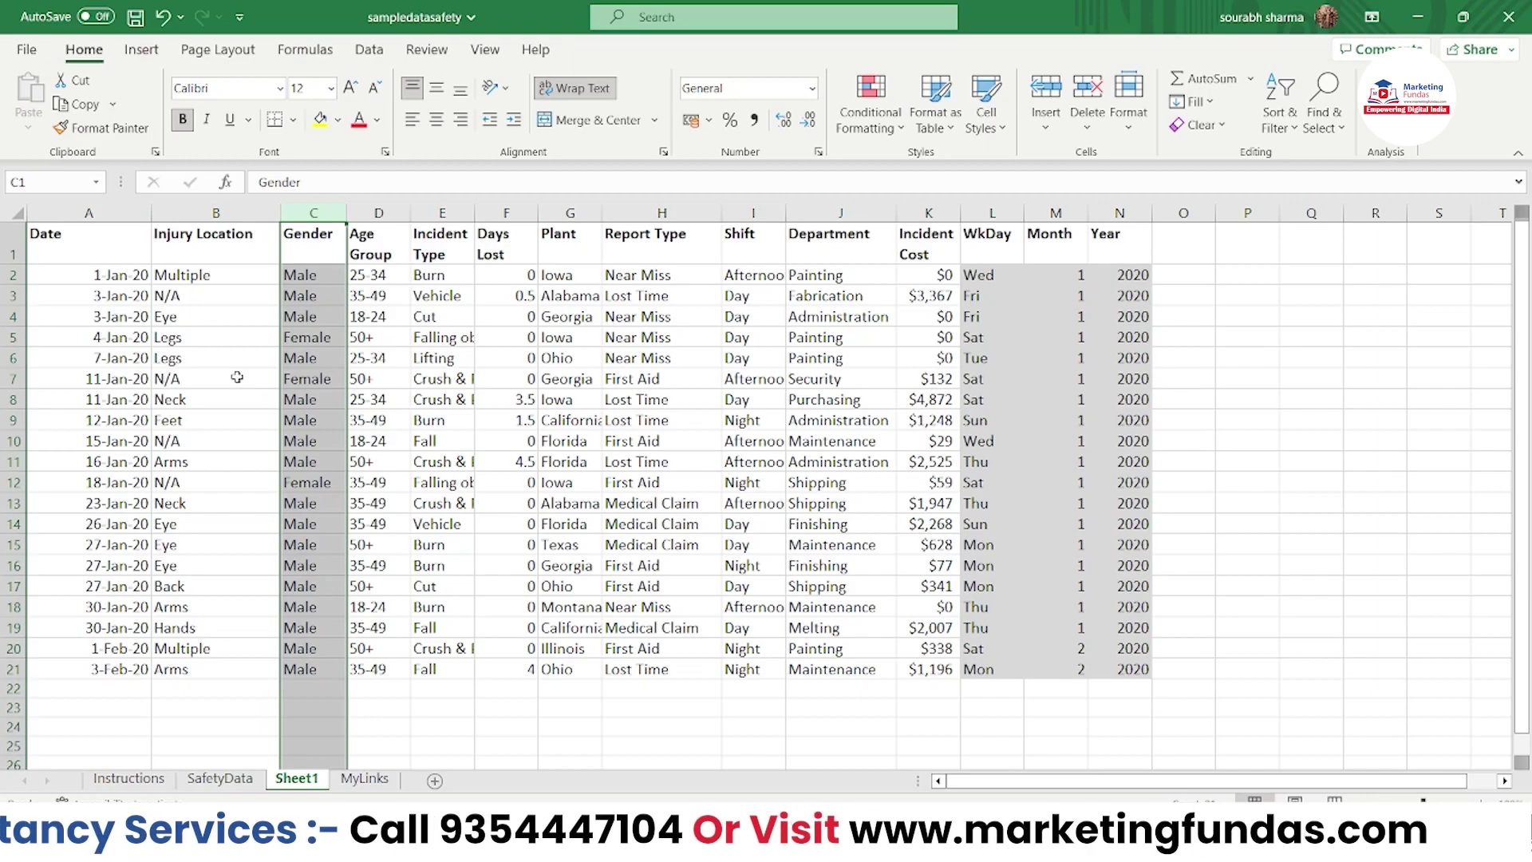
pyautogui.doubleClick(1304, 525)
pyautogui.press('Escape')
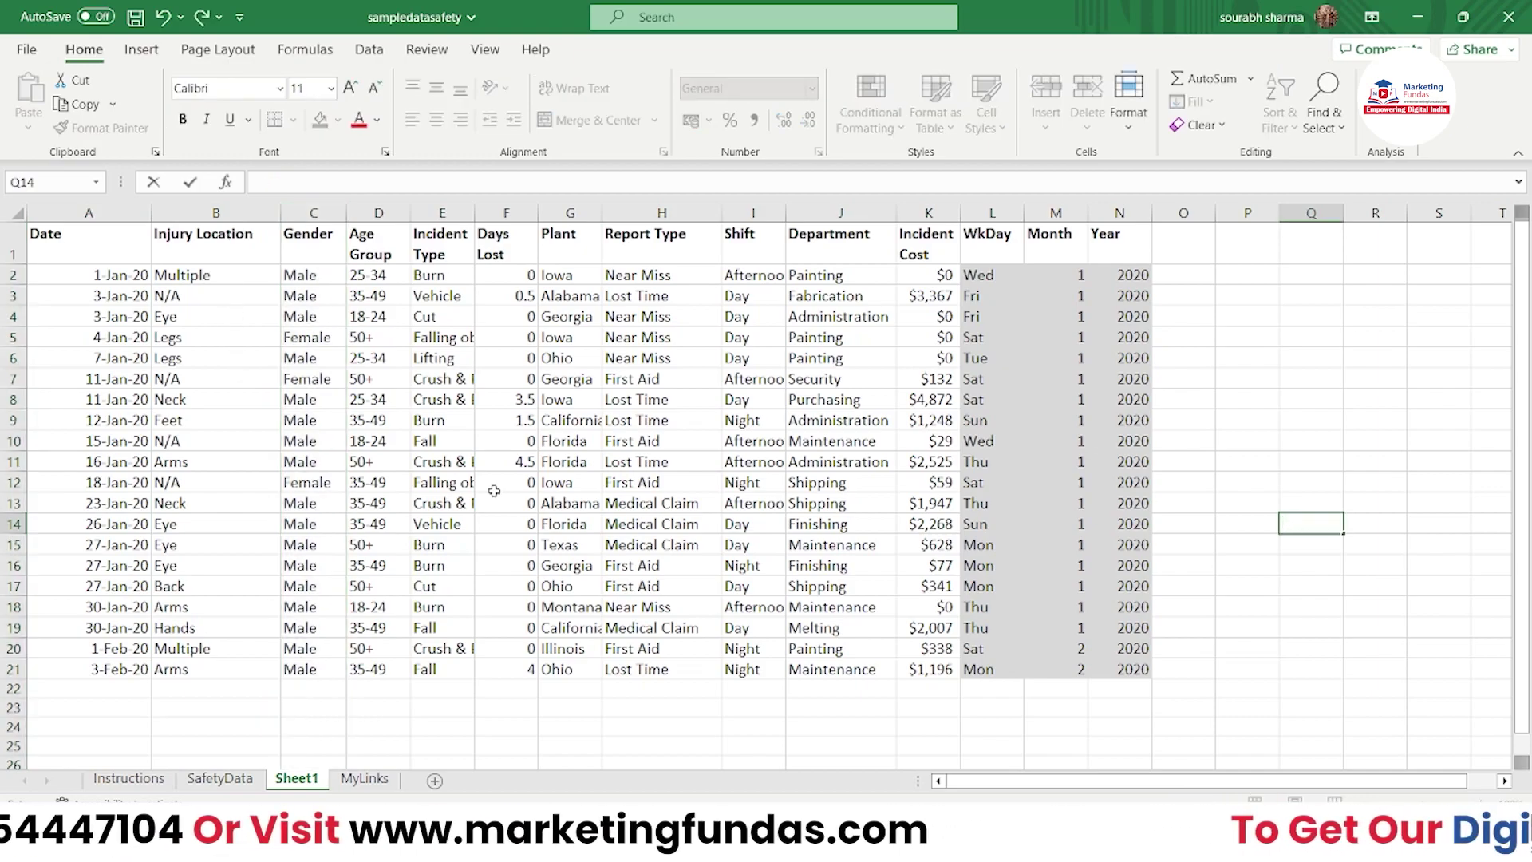
# Step: Insert a blank column before Injury Location and another before Gender
pyautogui.rightClick(220, 209)
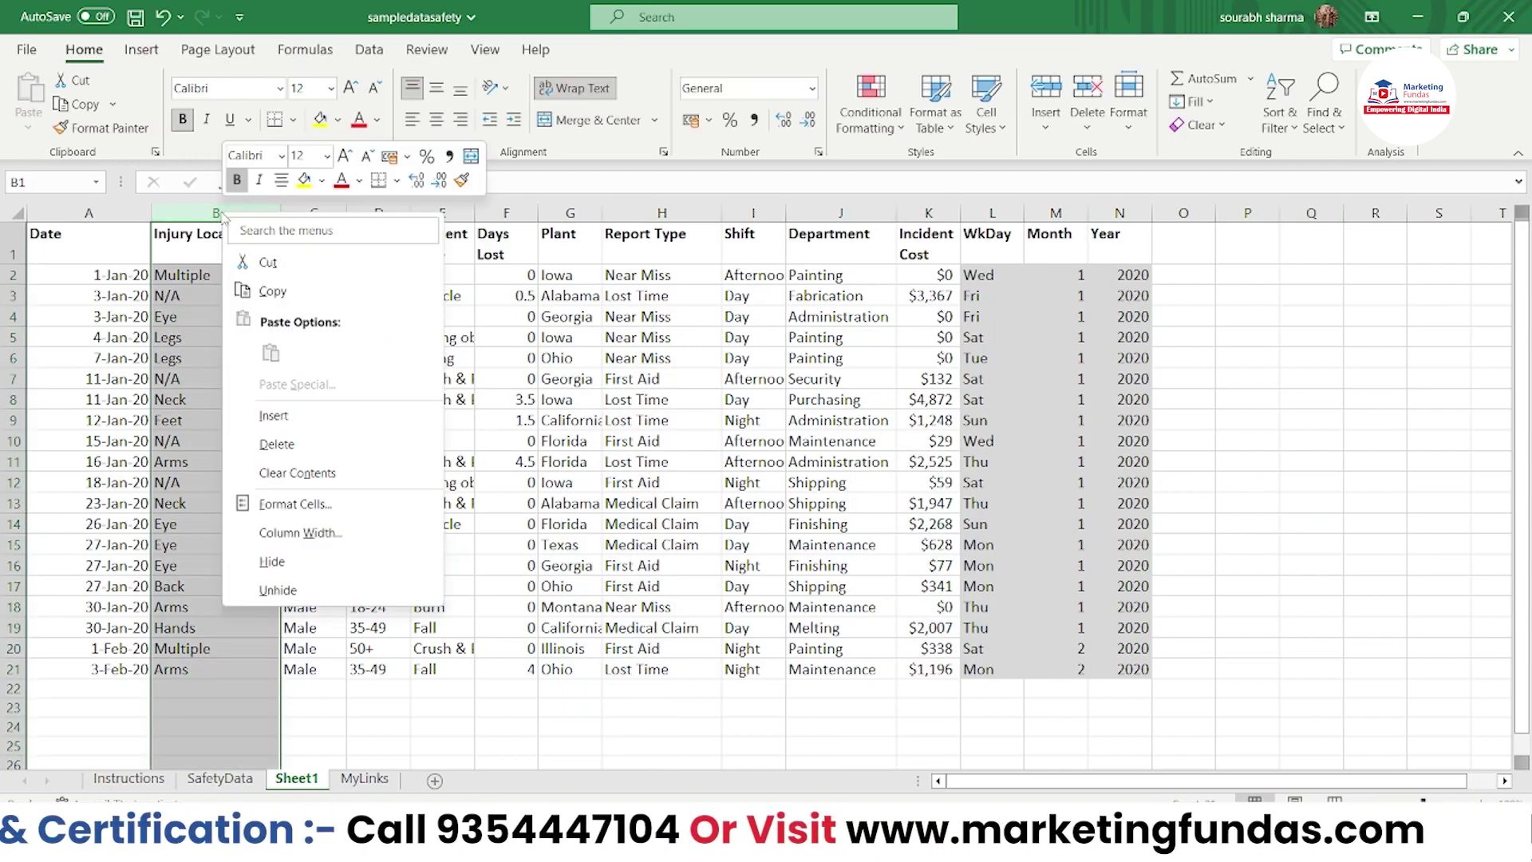
pyautogui.click(273, 416)
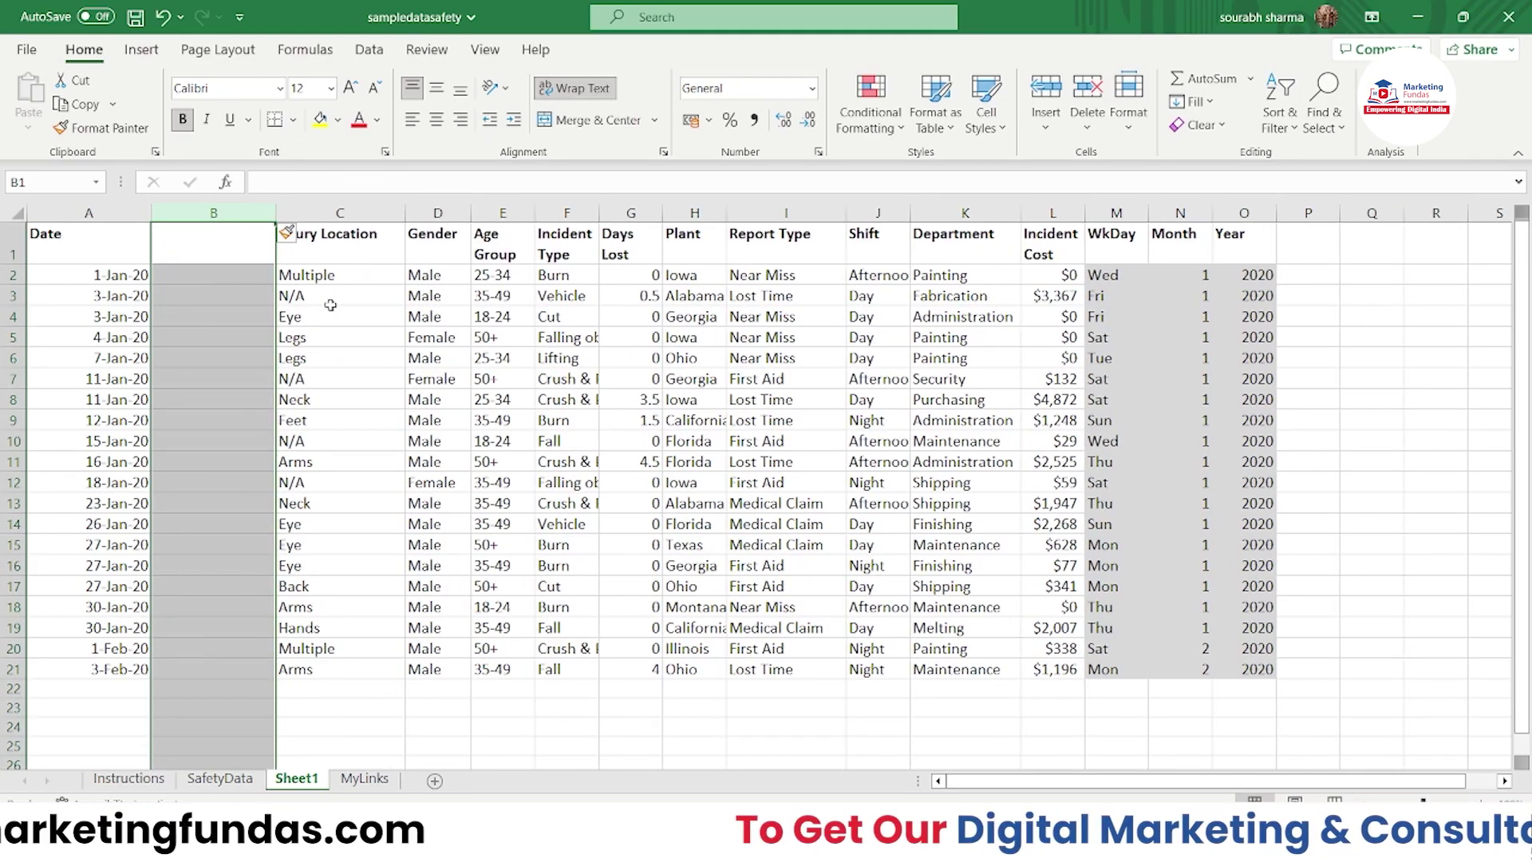
pyautogui.click(330, 313)
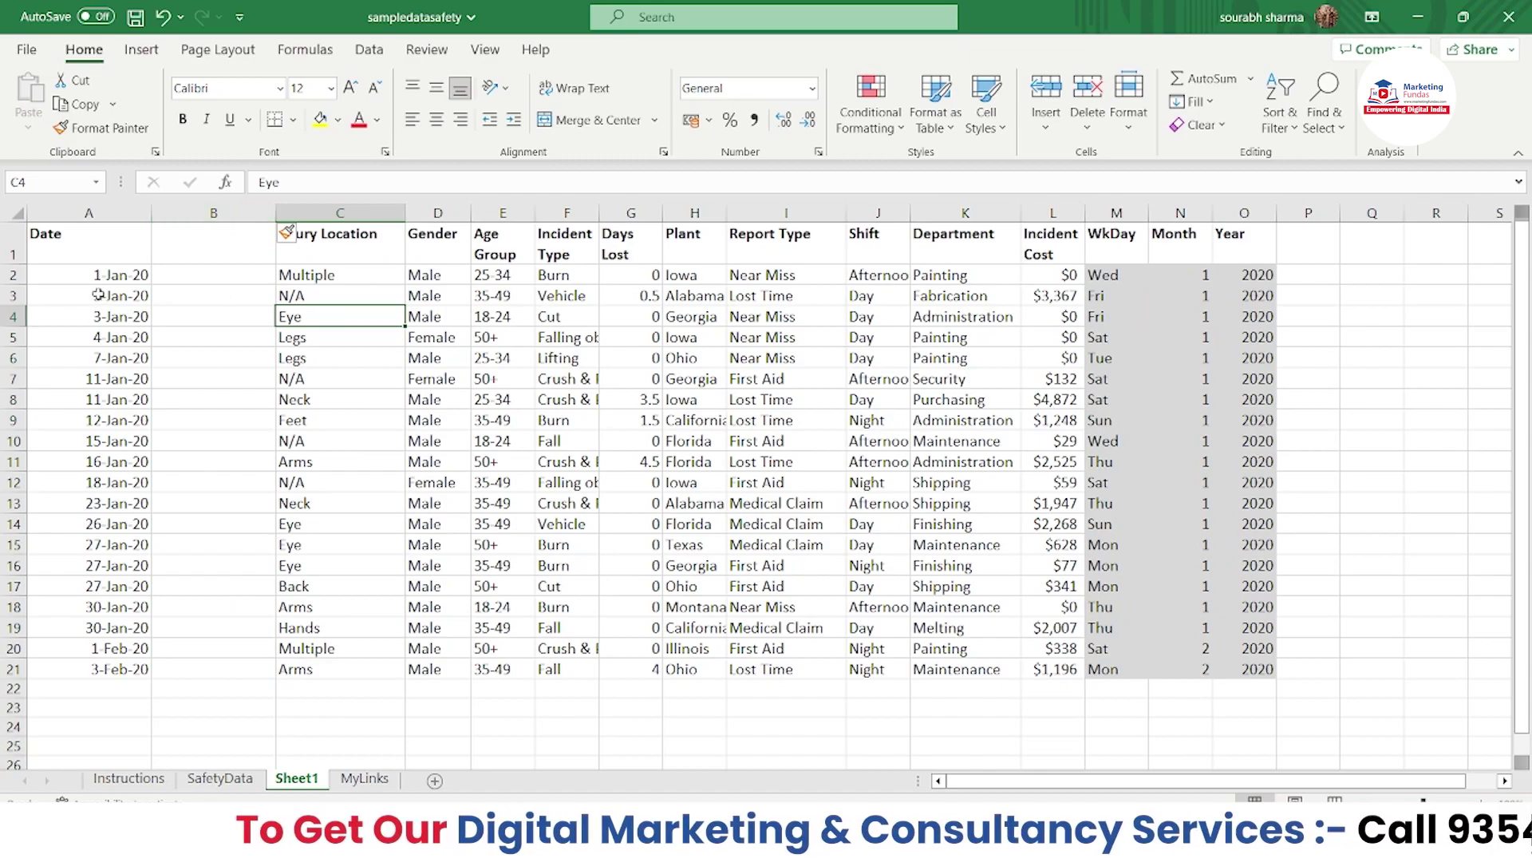
pyautogui.click(423, 210)
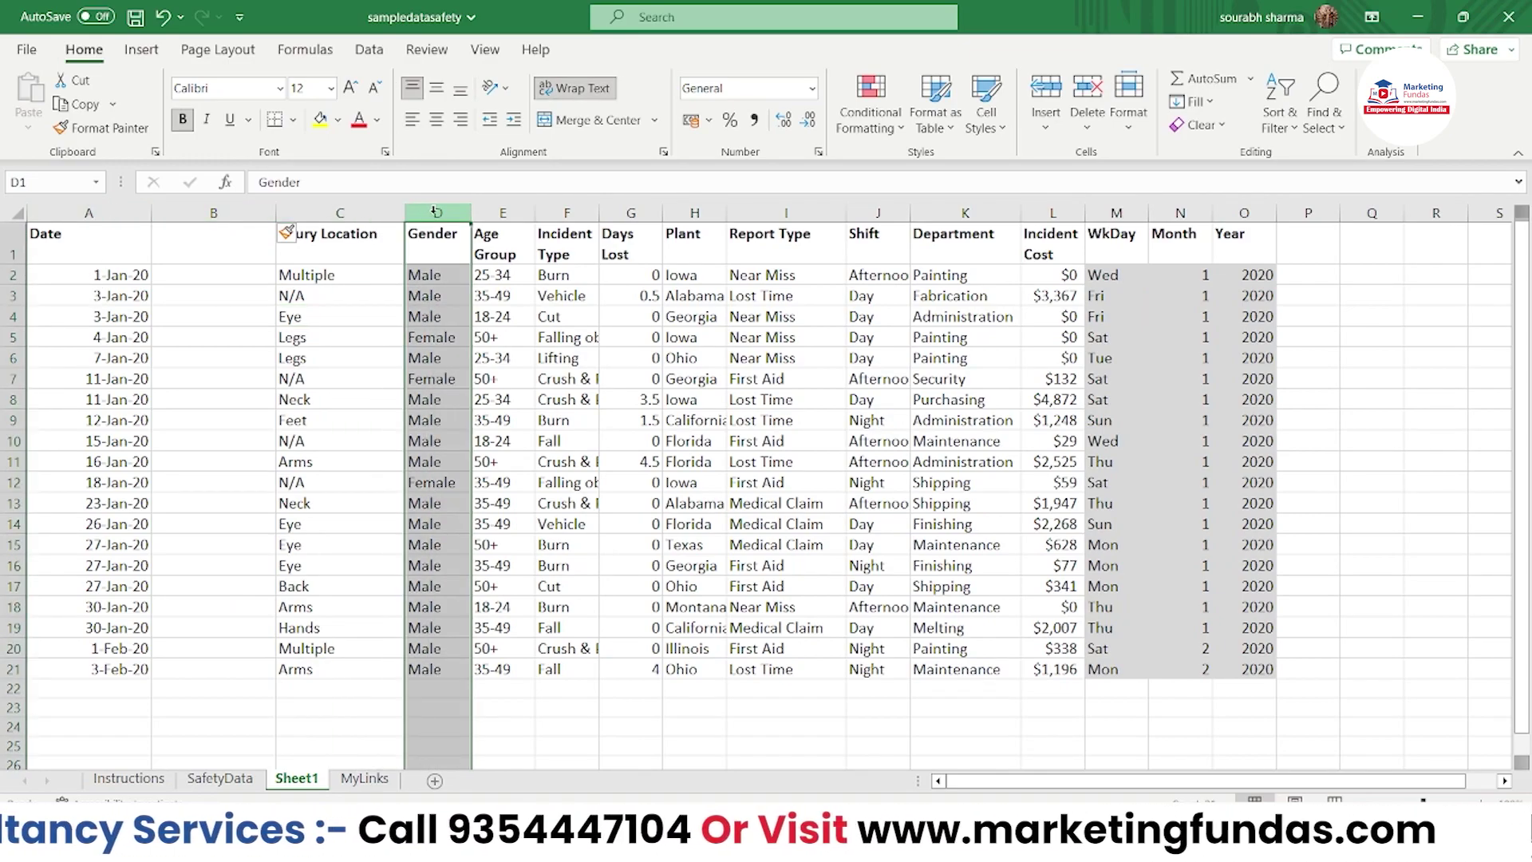
pyautogui.rightClick(435, 212)
pyautogui.click(486, 417)
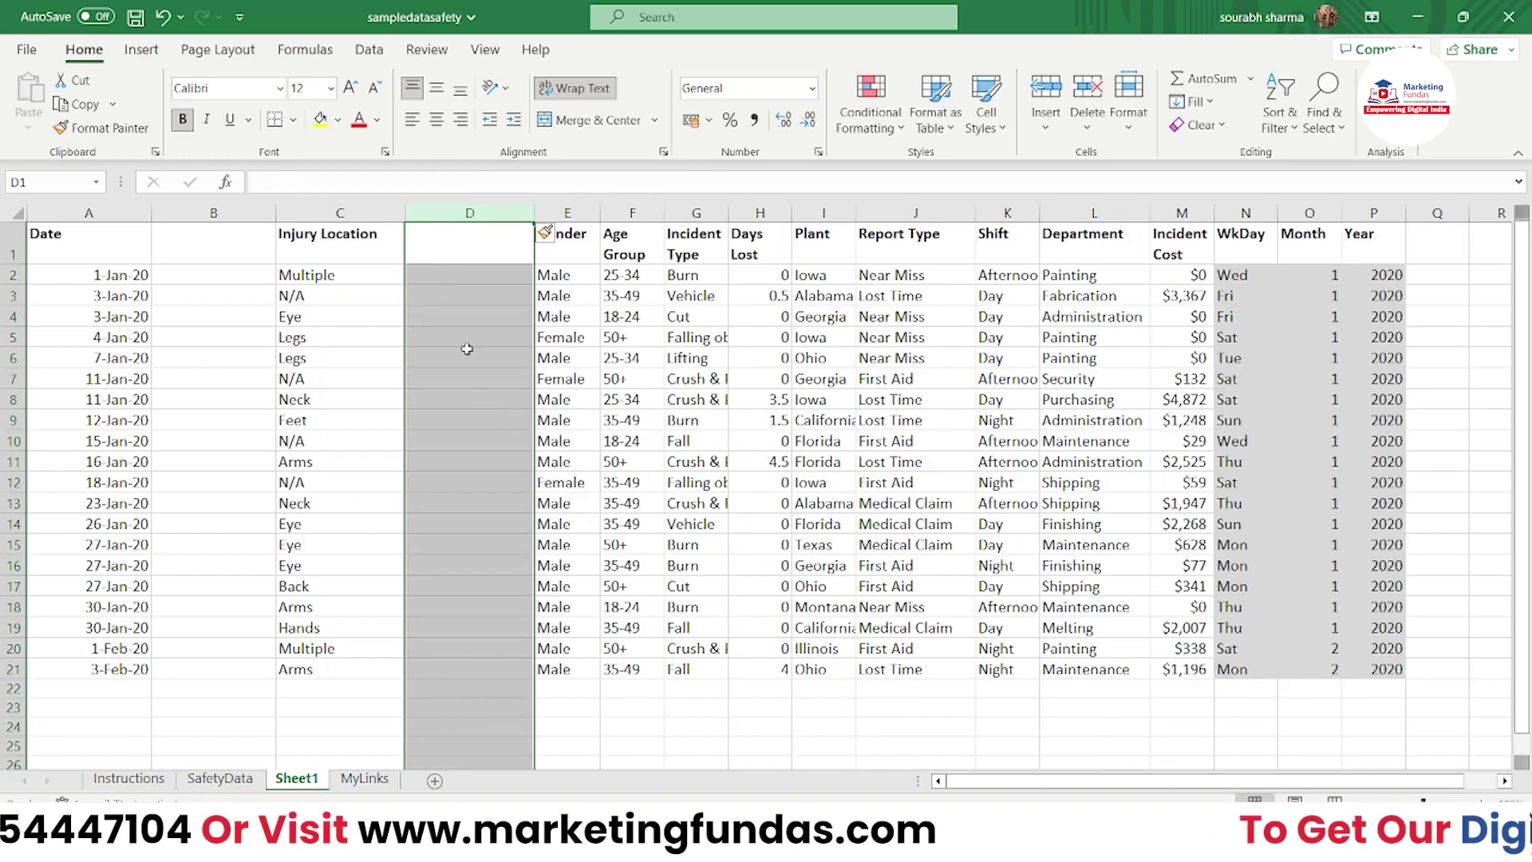
pyautogui.press('F2')
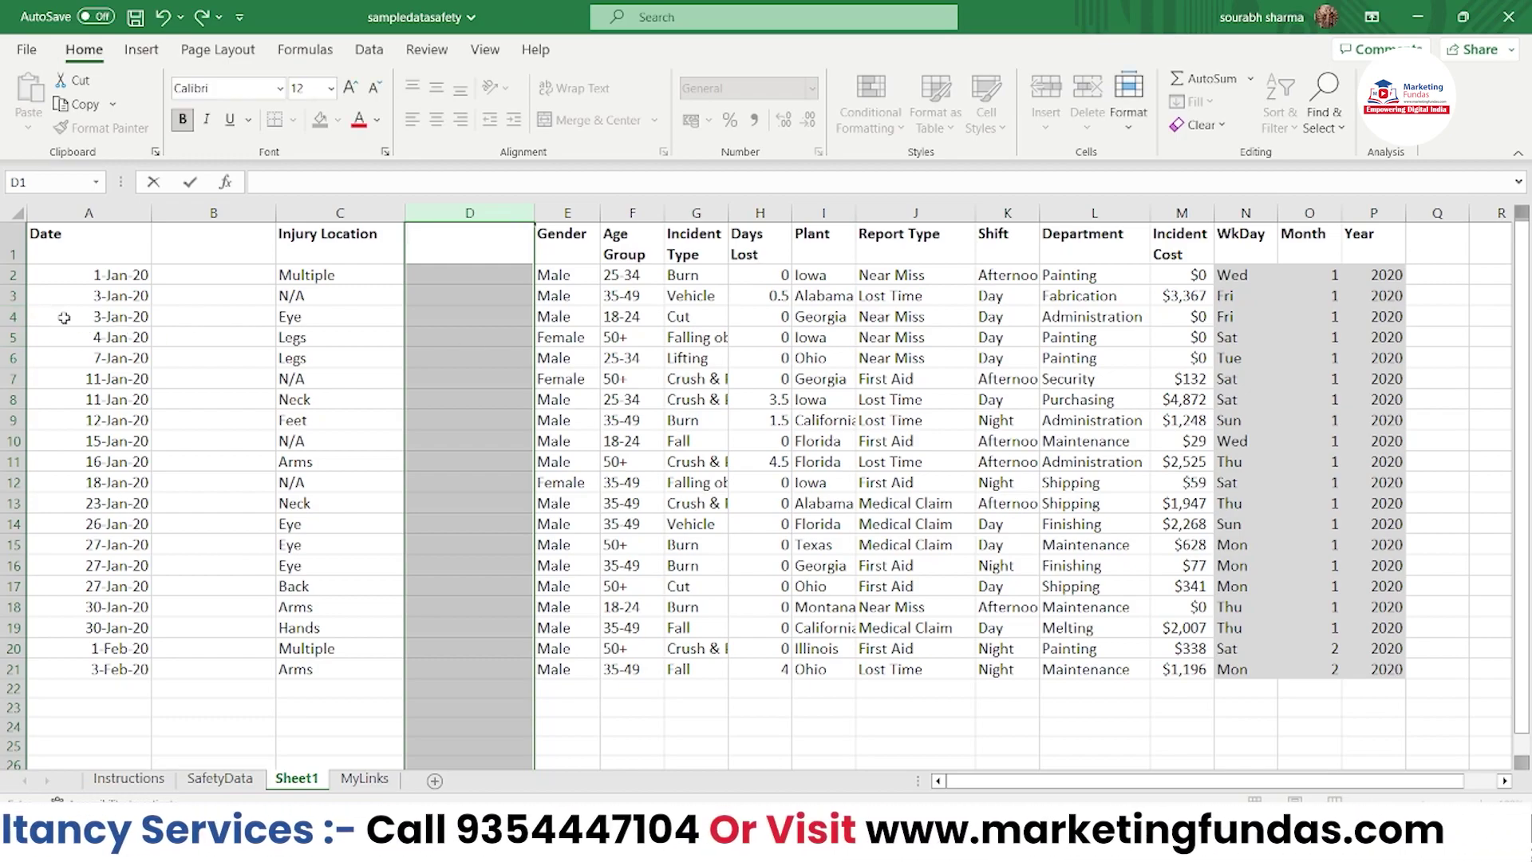
# Step: Insert blank rows at row 4 (above 3-Jan-20 Eye) and row 7 (above 7-Jan-20 Legs)
pyautogui.click(8, 316)
pyautogui.rightClick(11, 317)
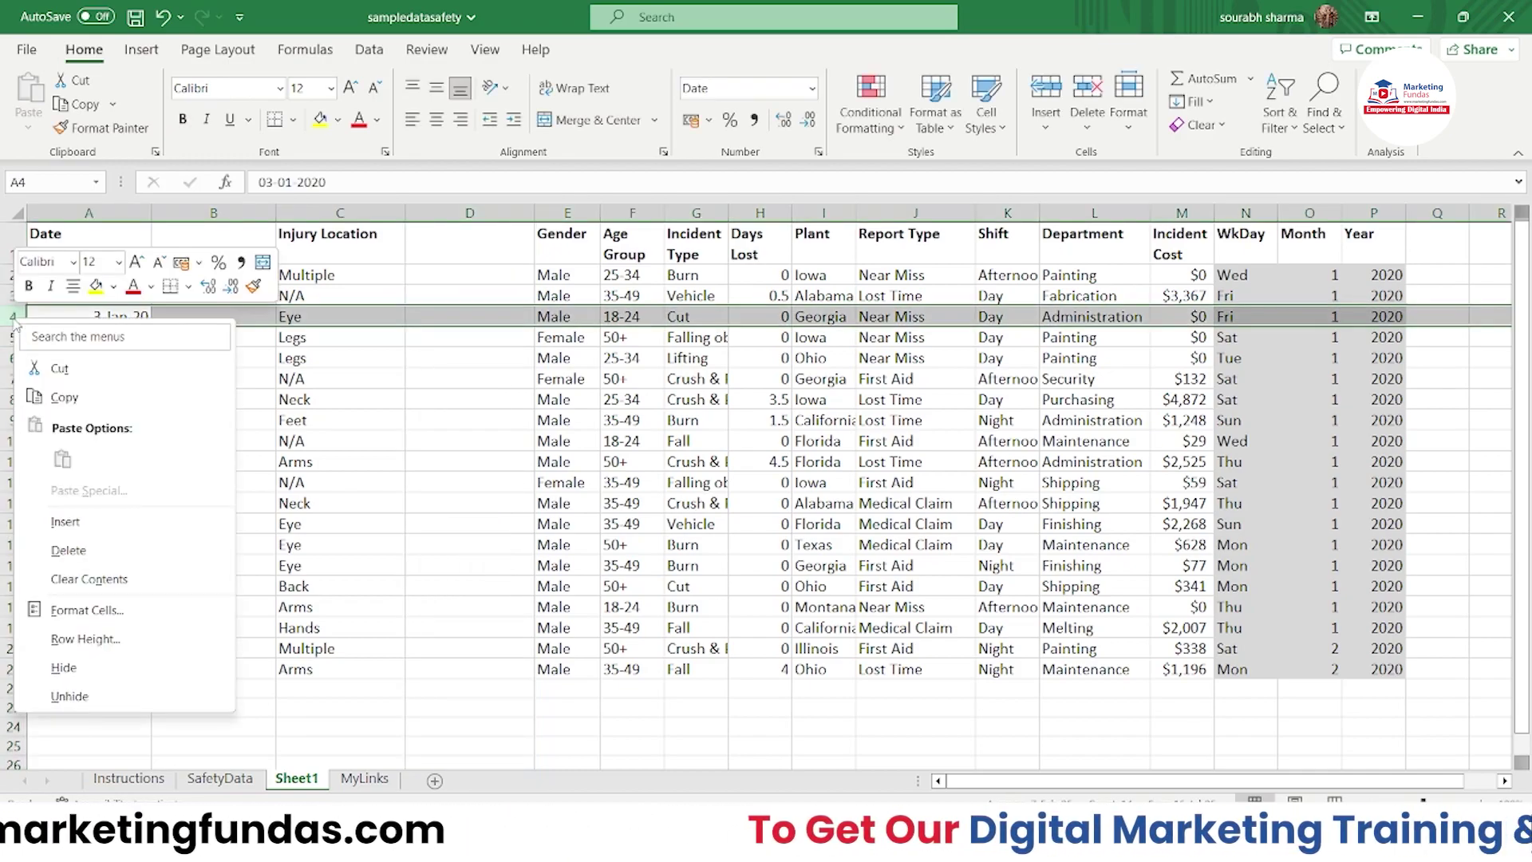
pyautogui.click(65, 522)
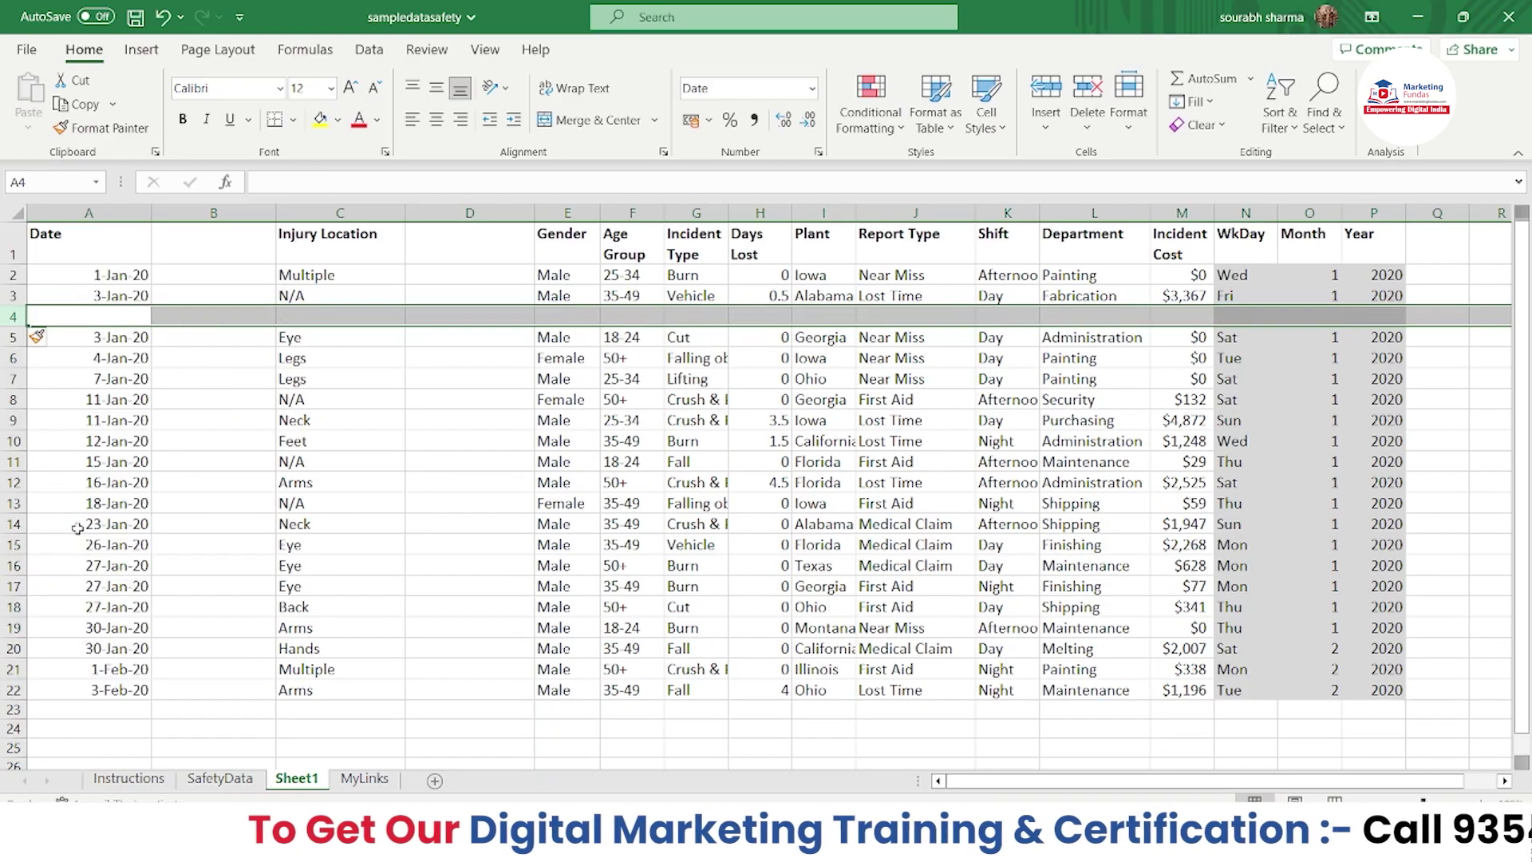
pyautogui.rightClick(17, 381)
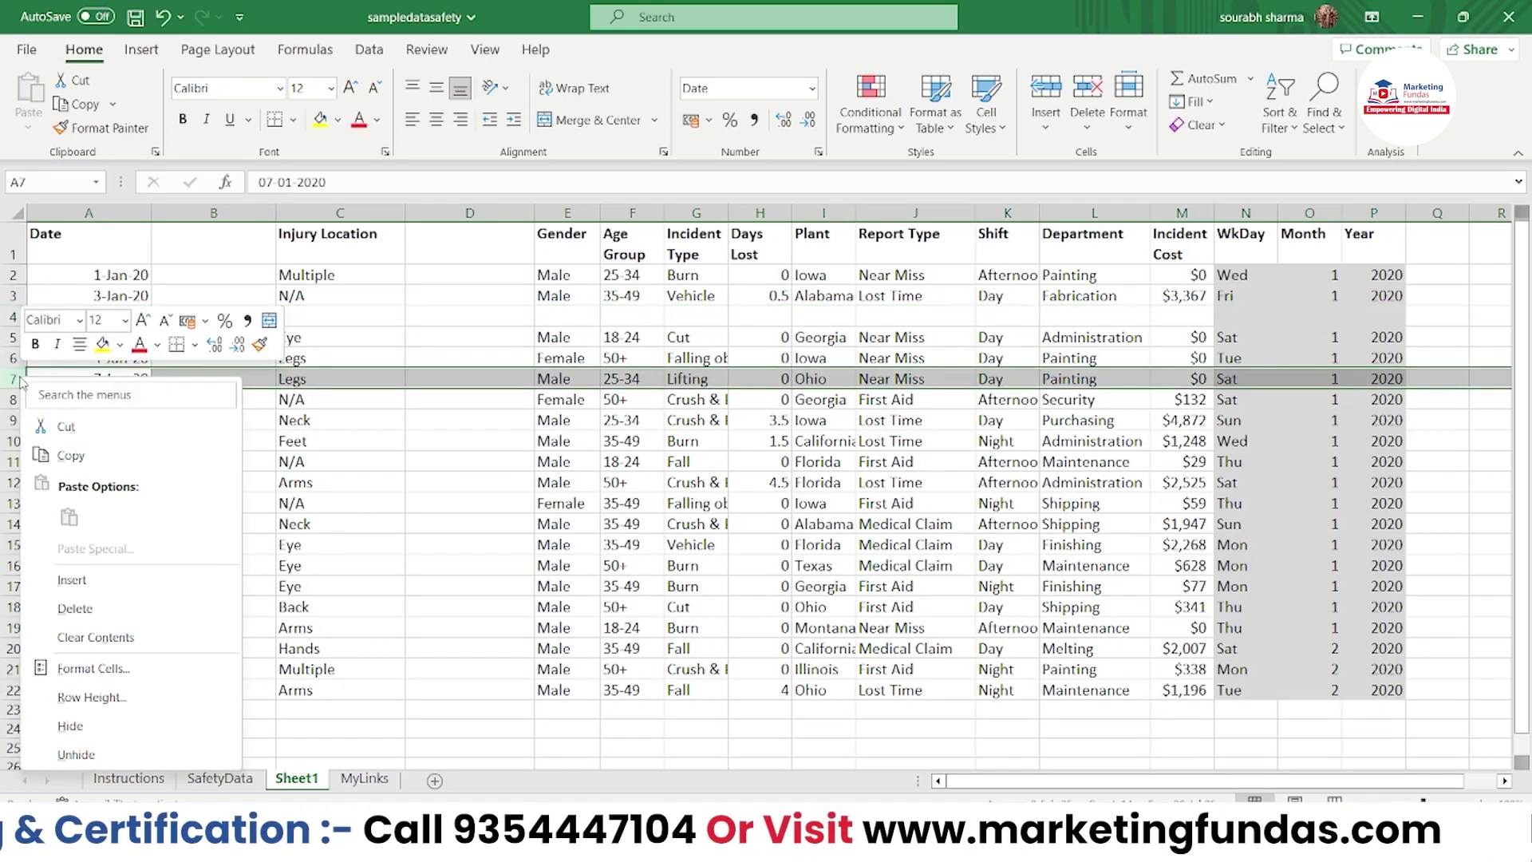
pyautogui.click(79, 577)
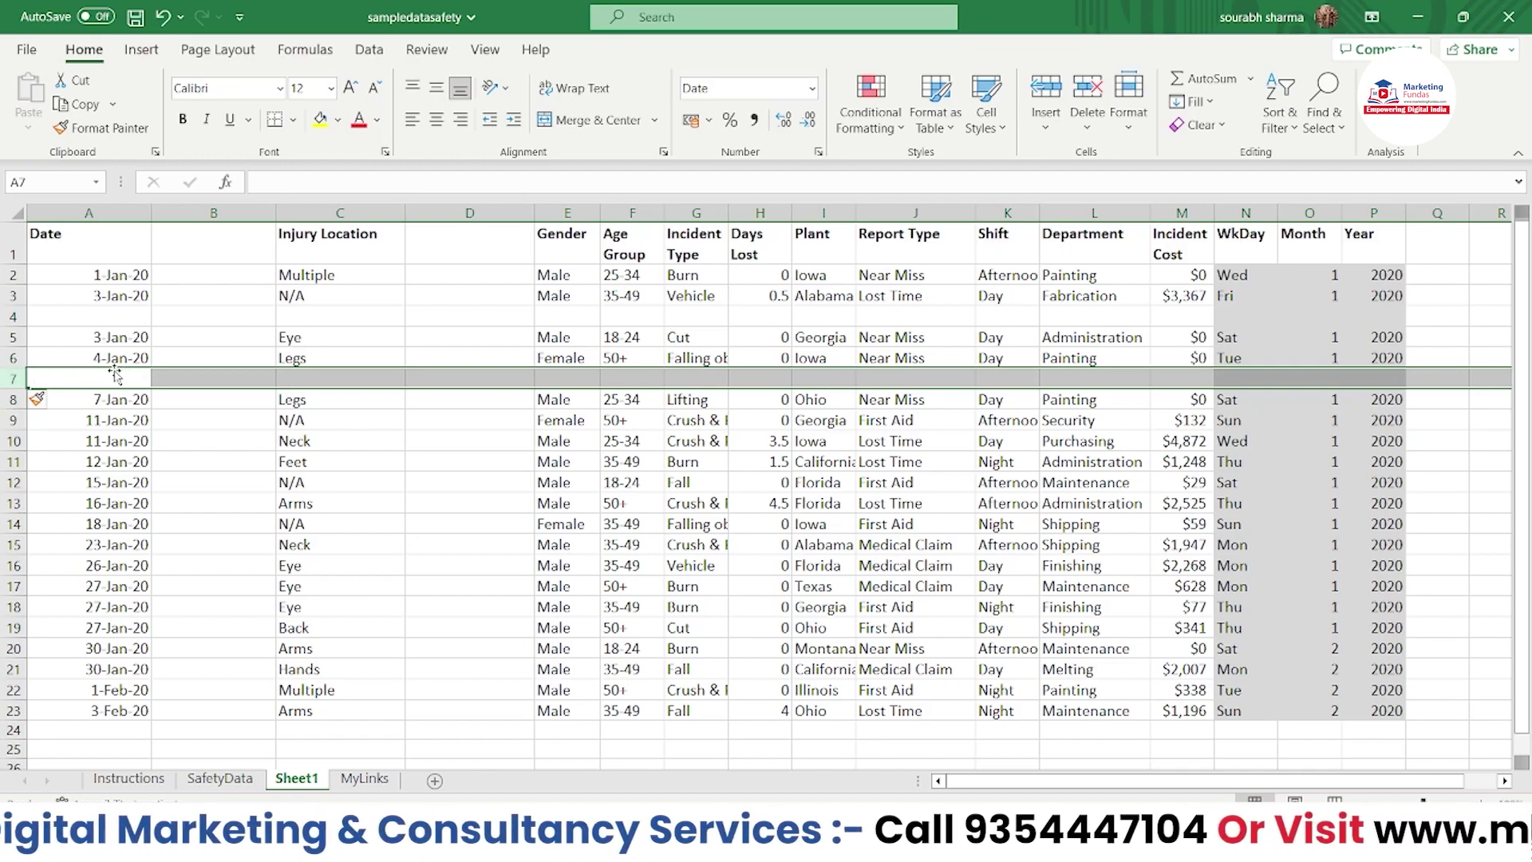
pyautogui.click(415, 357)
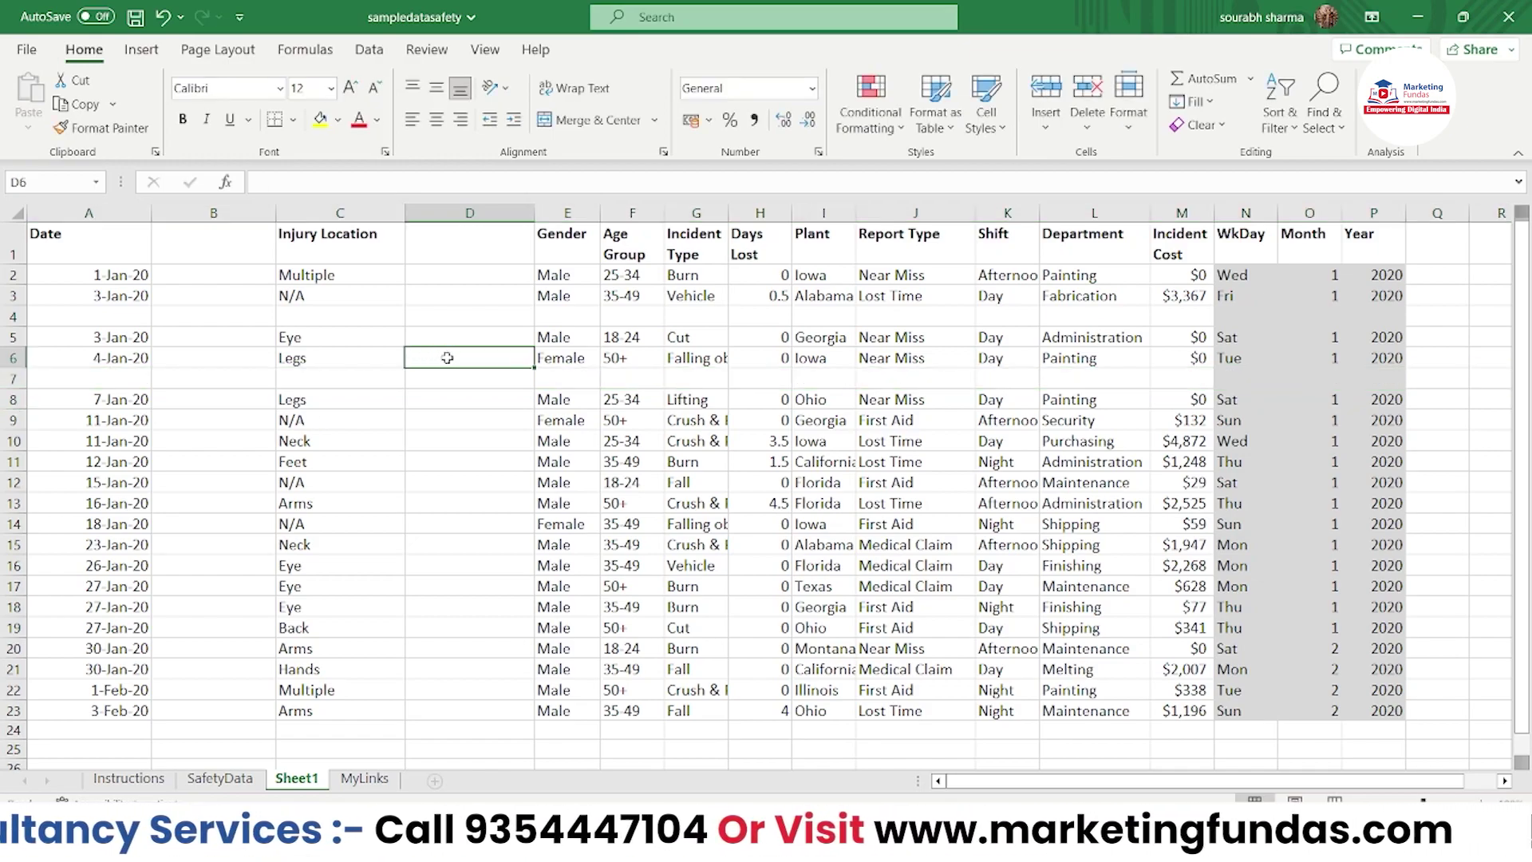
pyautogui.click(480, 418)
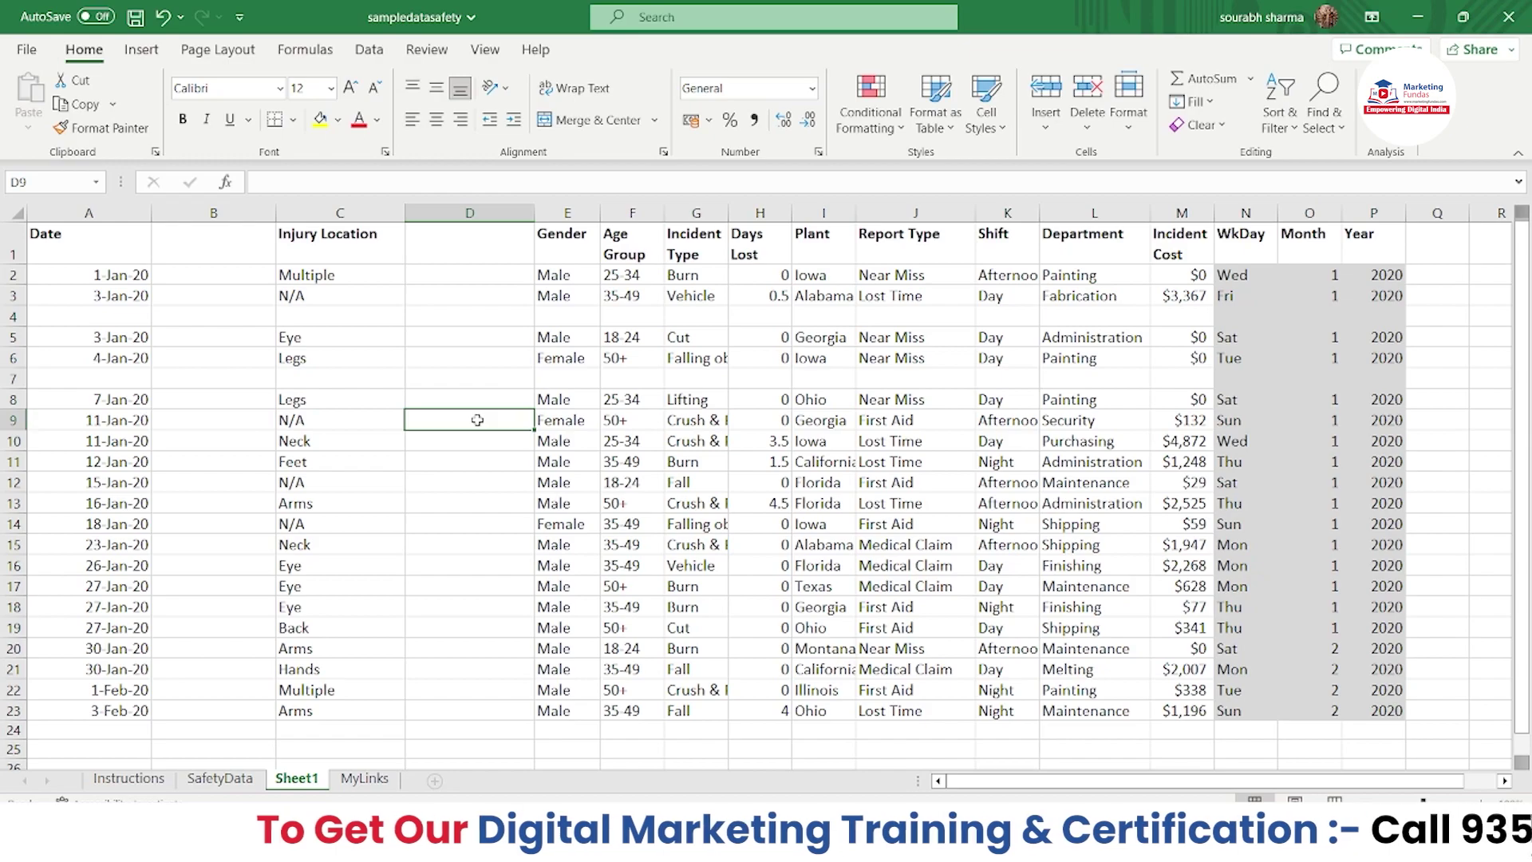
# Step: Insert an entire blank row at row 9 from cell D9, above the 11-Jan-20 record
pyautogui.rightClick(463, 431)
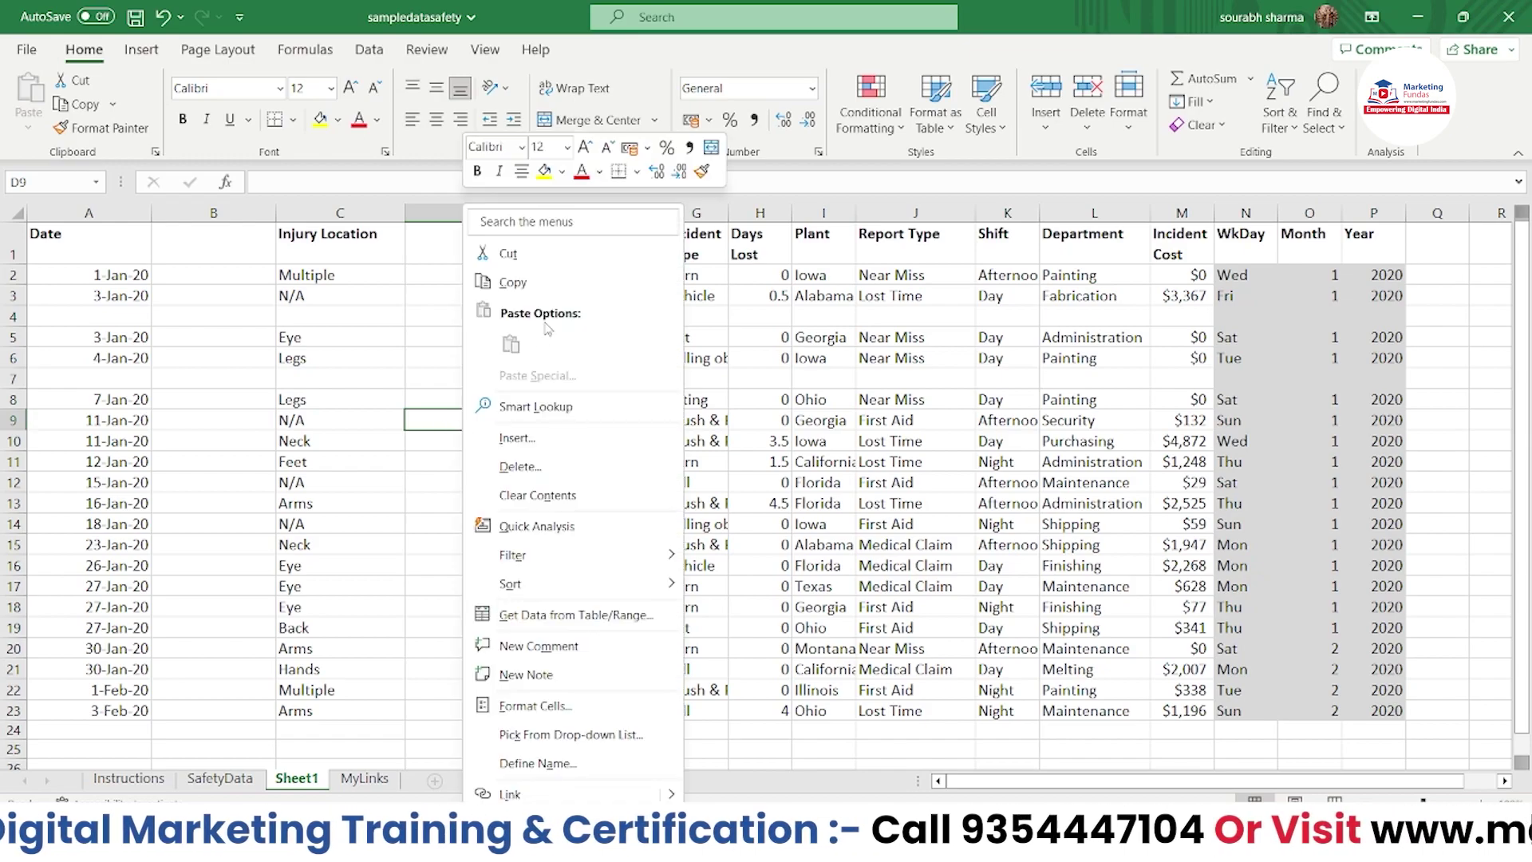
pyautogui.click(513, 441)
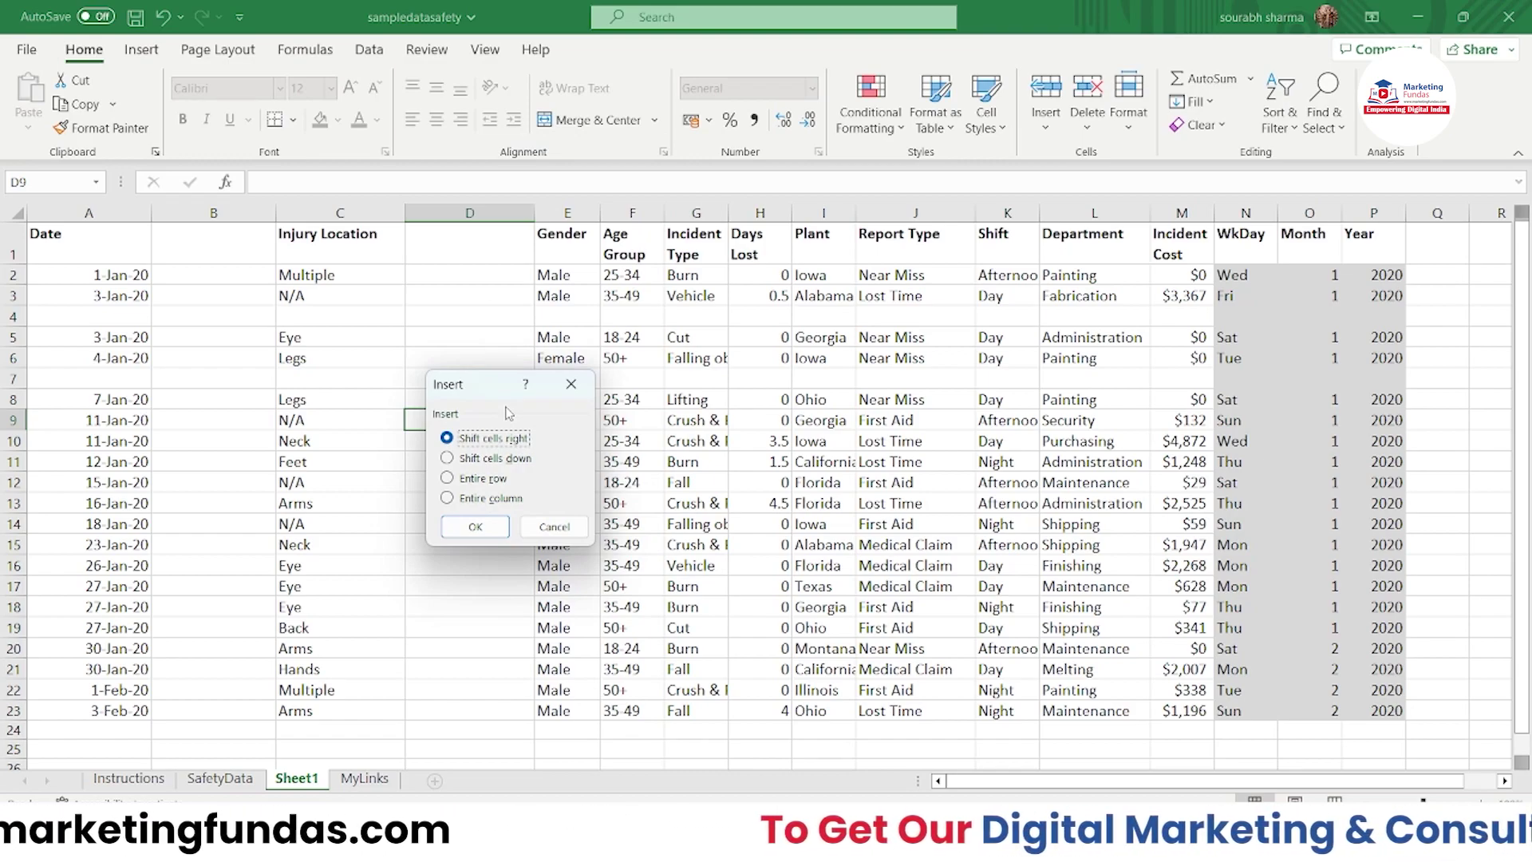
pyautogui.click(447, 478)
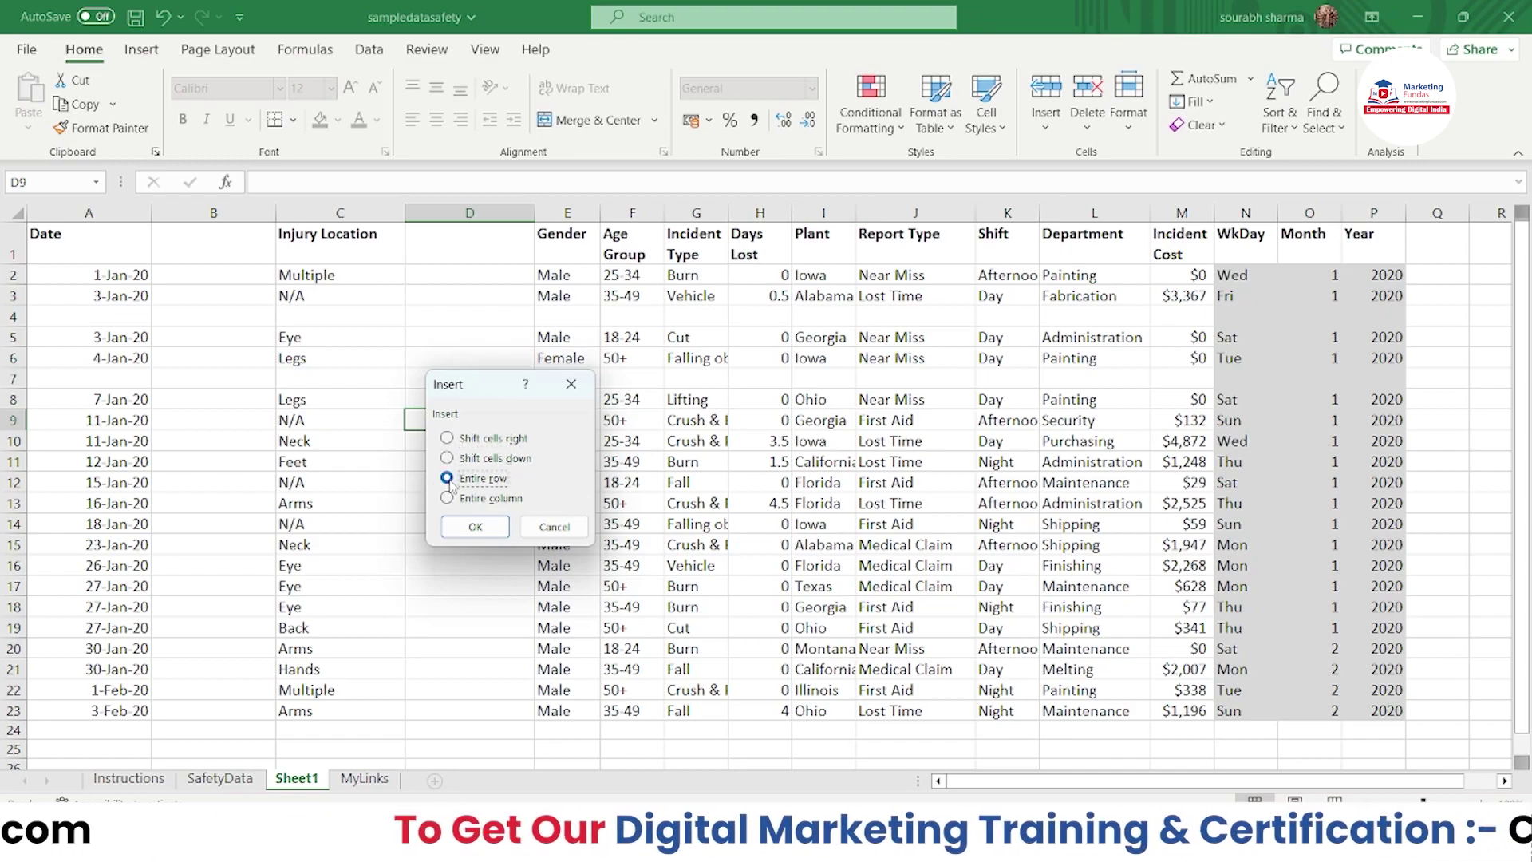
pyautogui.click(475, 529)
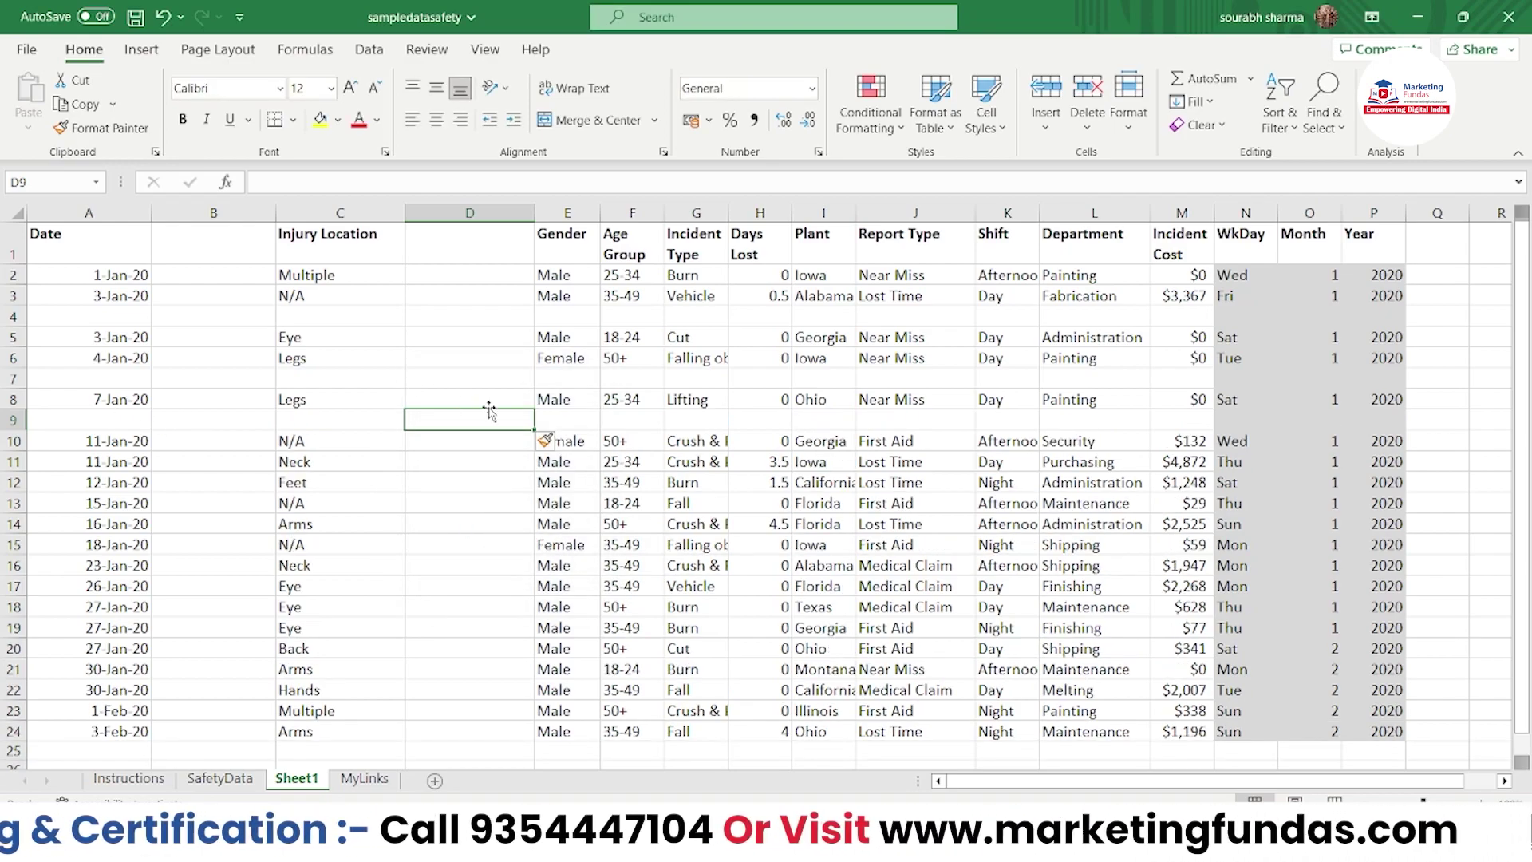
pyautogui.click(577, 439)
# Step: Insert a blank cell at E11, shifting the Gender entries below it down
pyautogui.click(573, 459)
pyautogui.rightClick(575, 461)
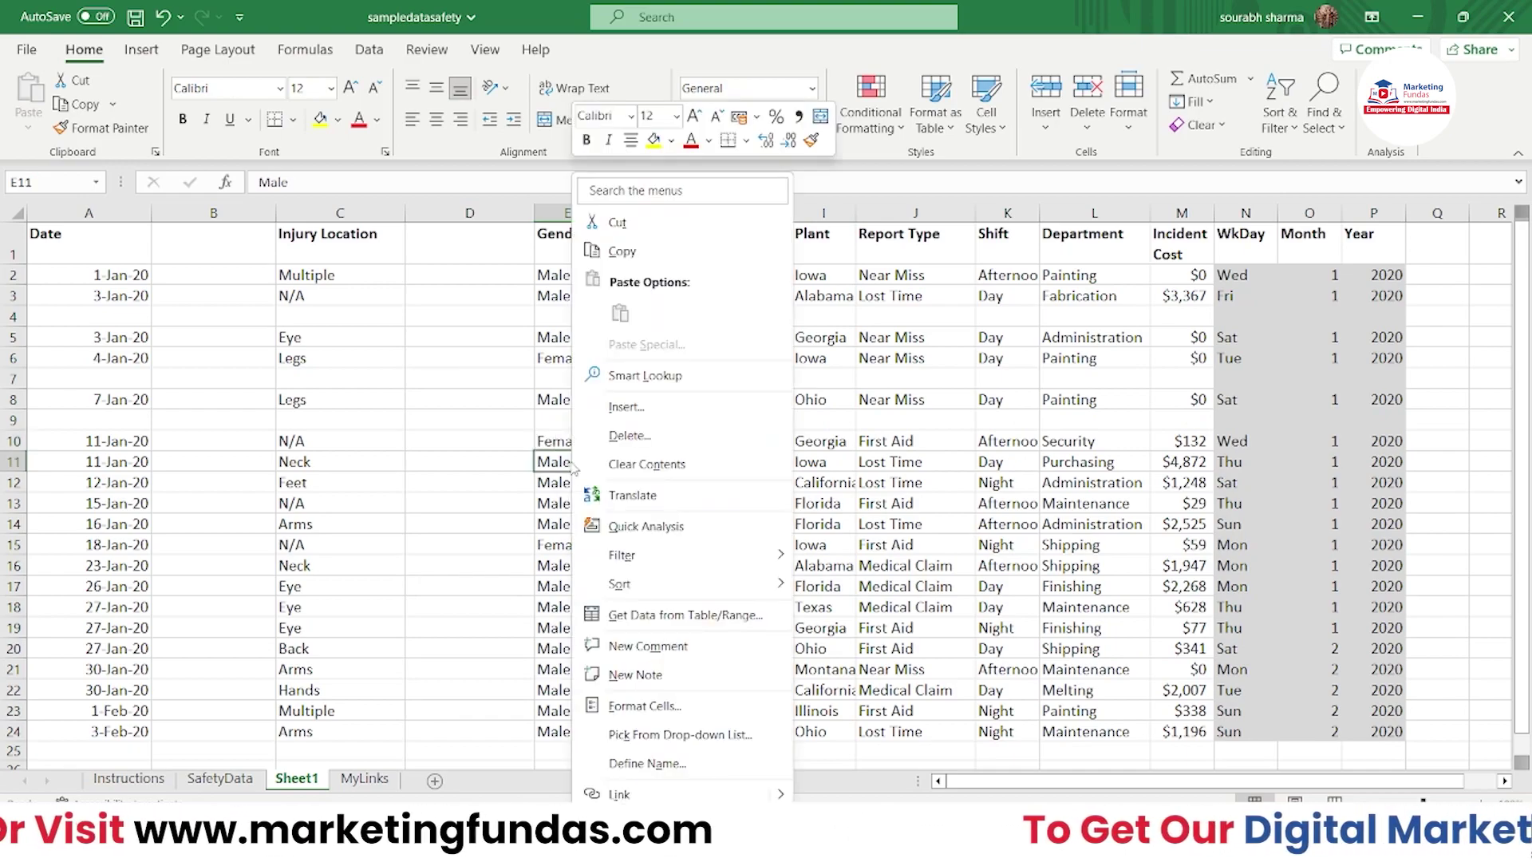
pyautogui.click(638, 410)
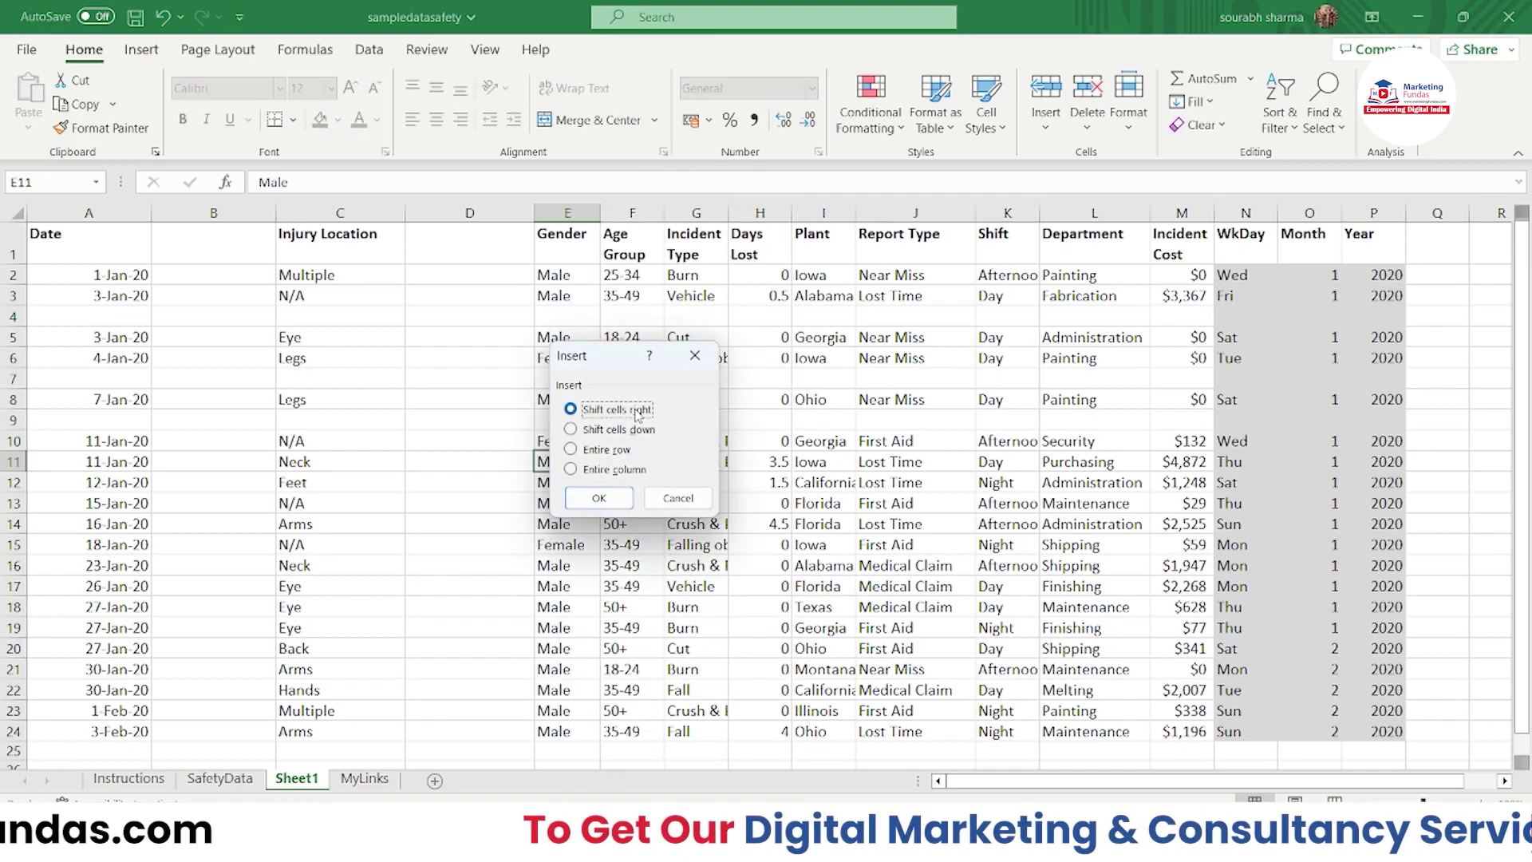
pyautogui.click(572, 432)
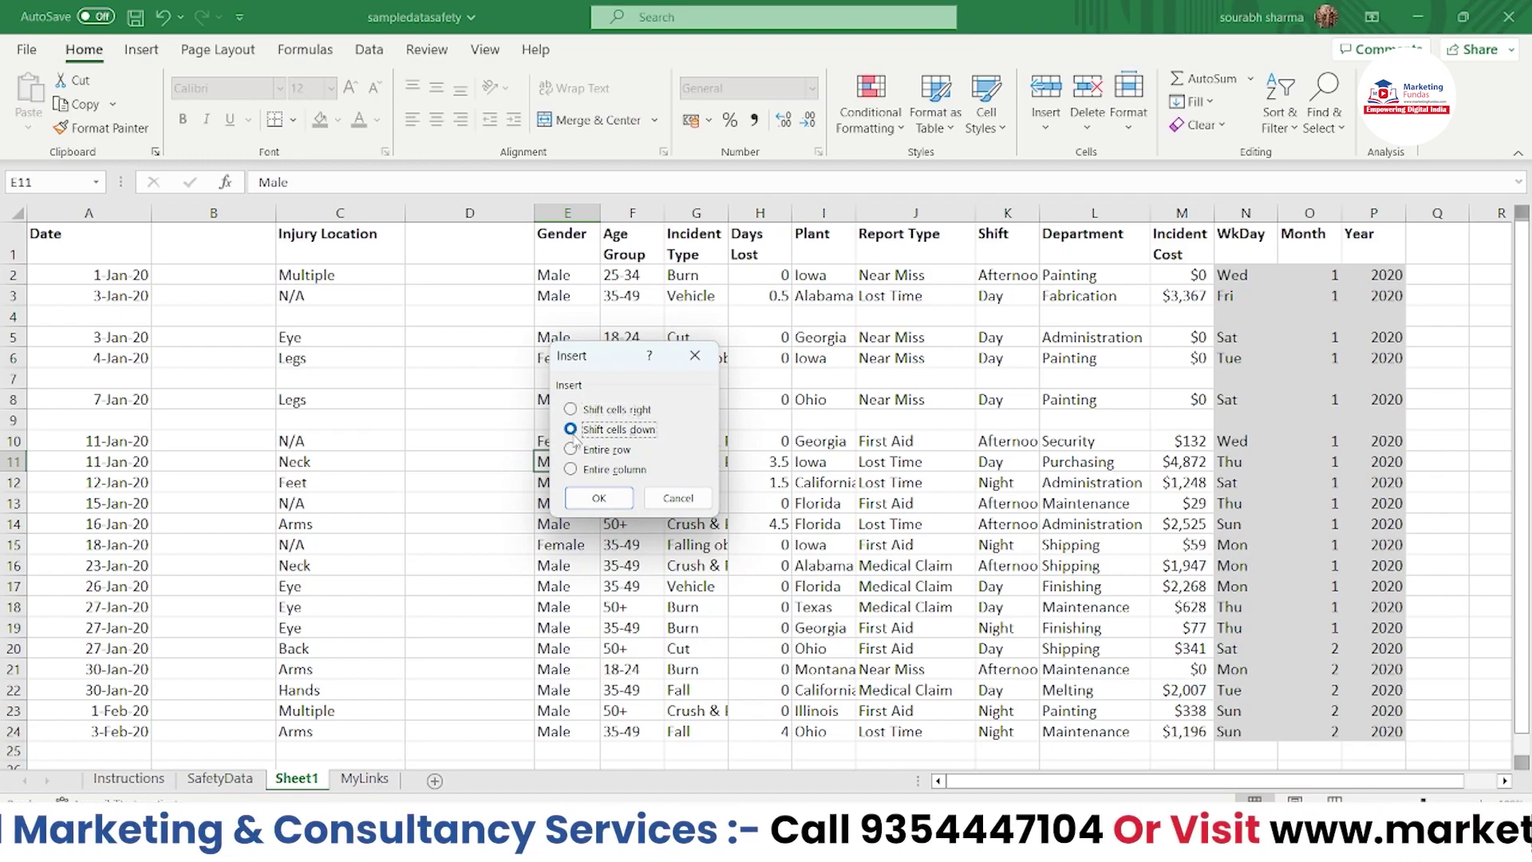
pyautogui.click(605, 498)
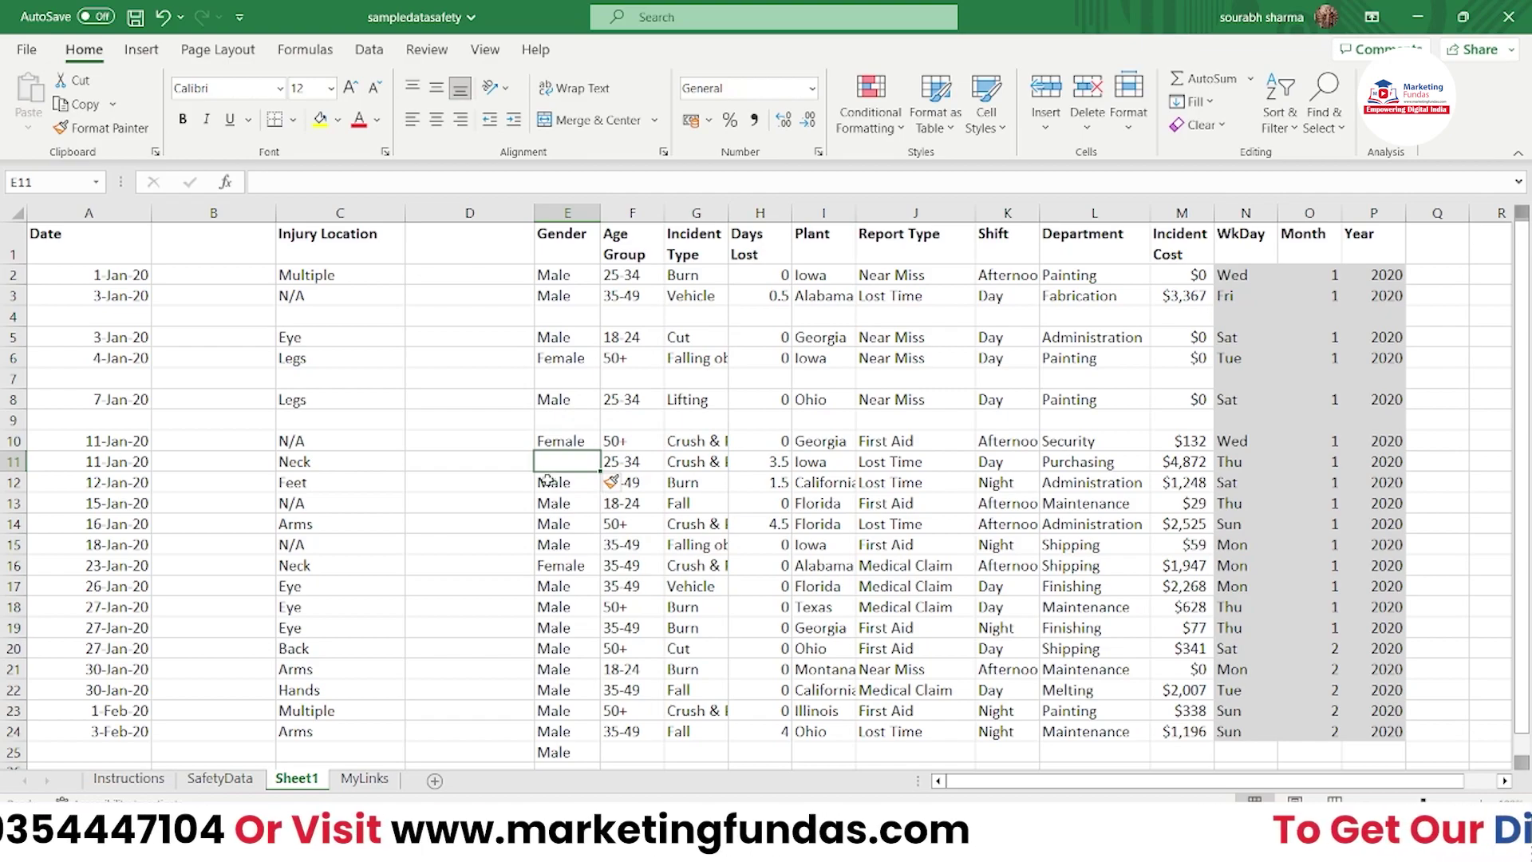
# Step: Clear the N/A in C13, then undo to restore it
pyautogui.click(372, 501)
pyautogui.press('BackSpace')
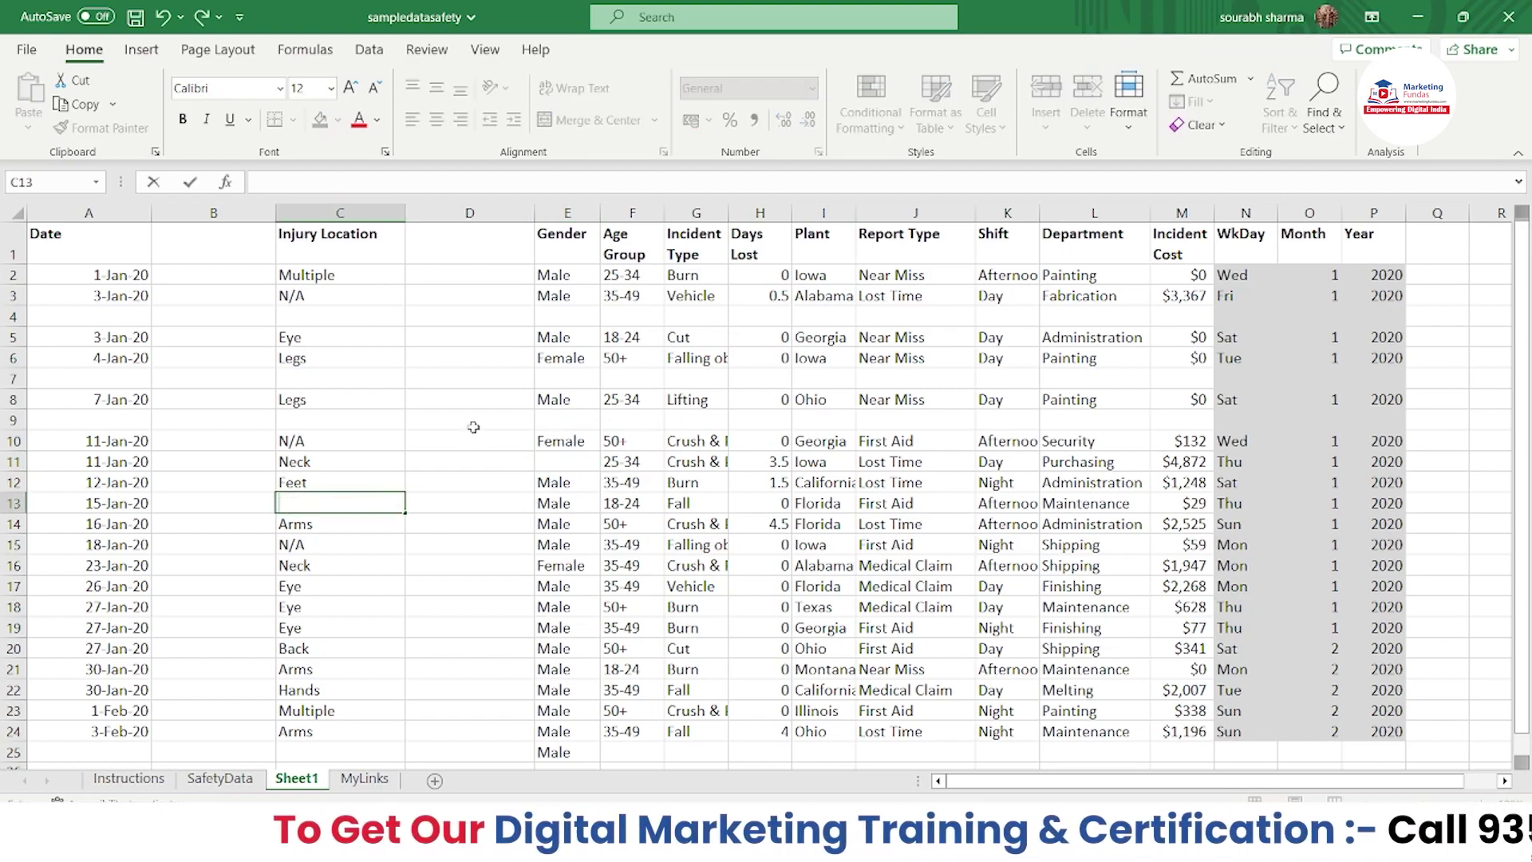
pyautogui.hotkey('ctrl', 'z')
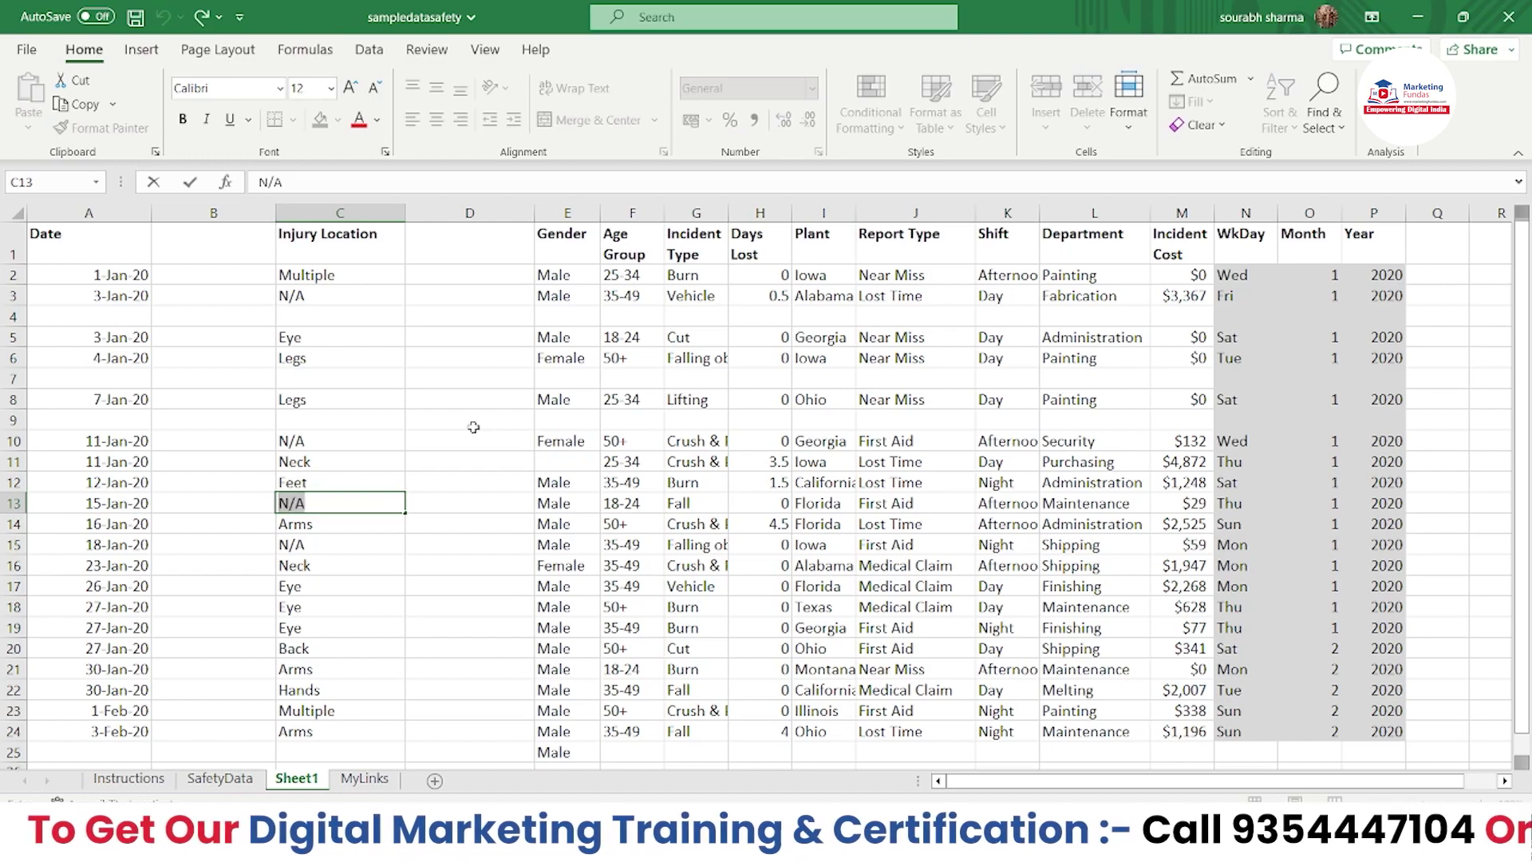
pyautogui.click(513, 440)
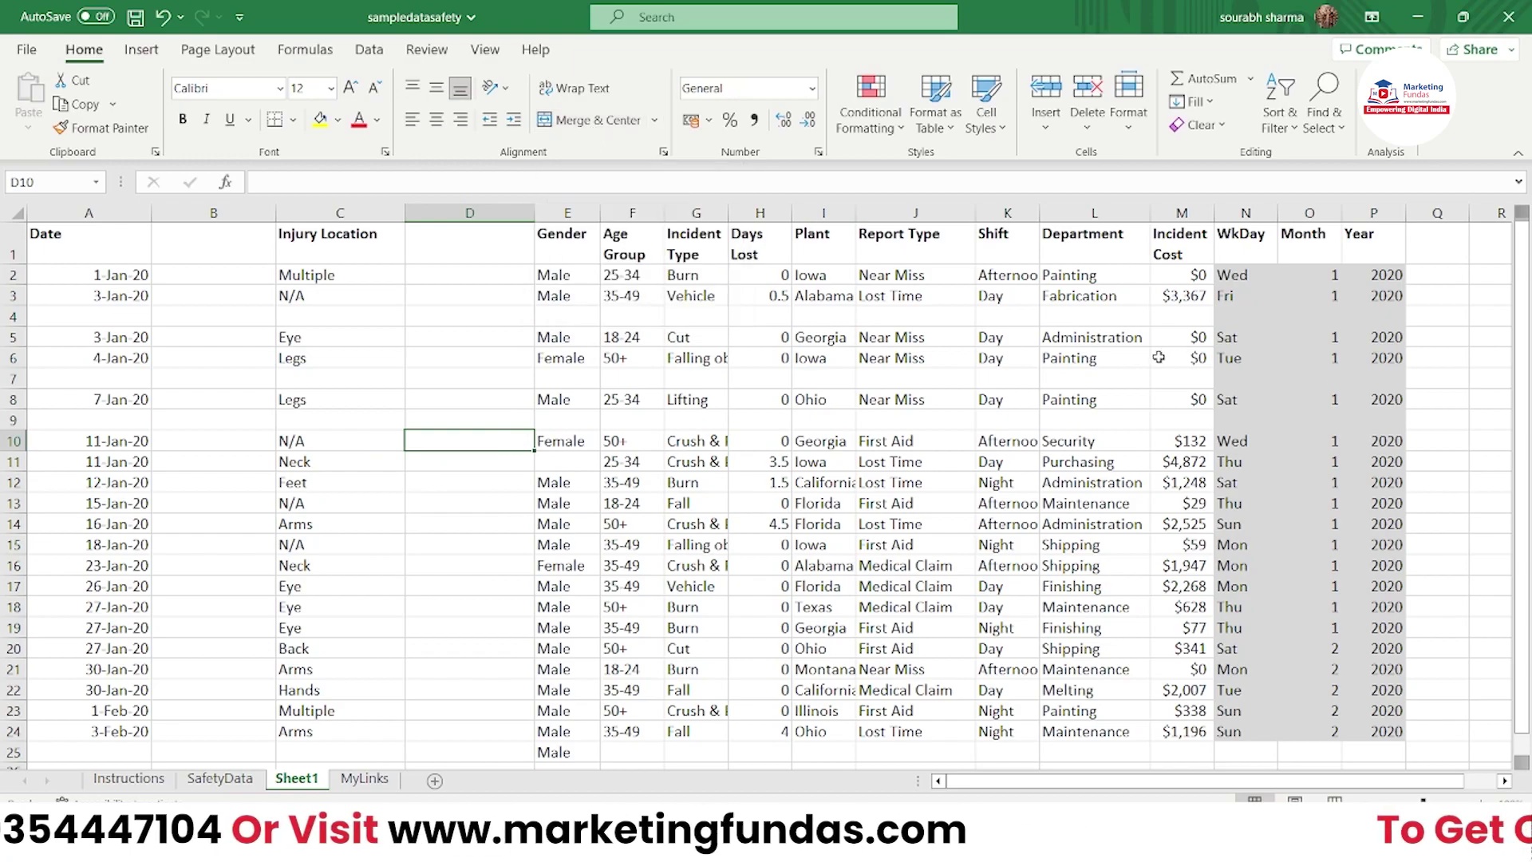
# Step: Insert a new top row and enter the title 'Demo Data For Practice' in A1
pyautogui.rightClick(11, 231)
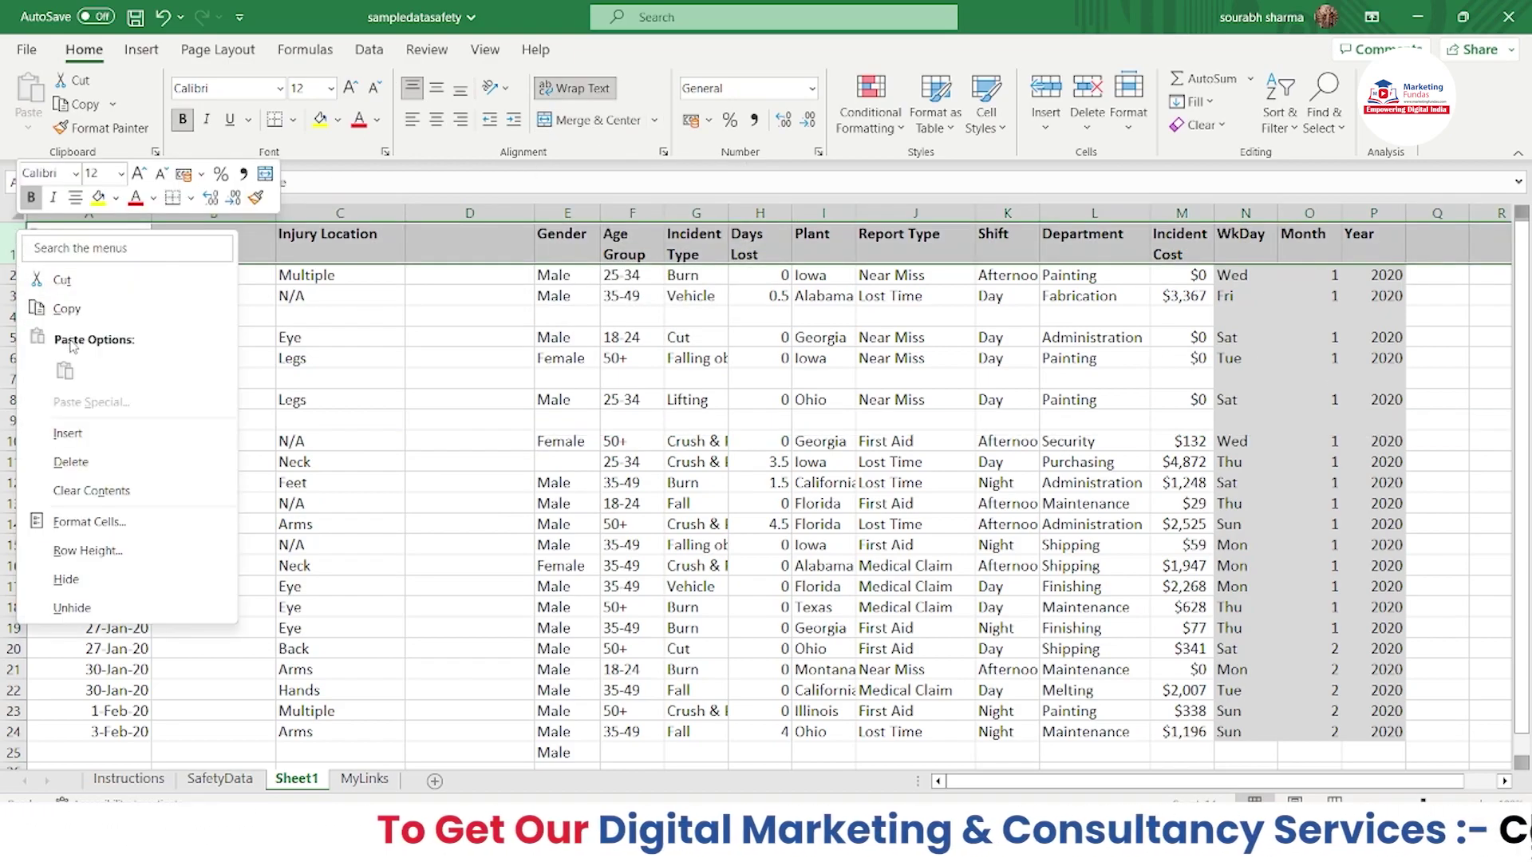
pyautogui.click(81, 433)
pyautogui.click(89, 233)
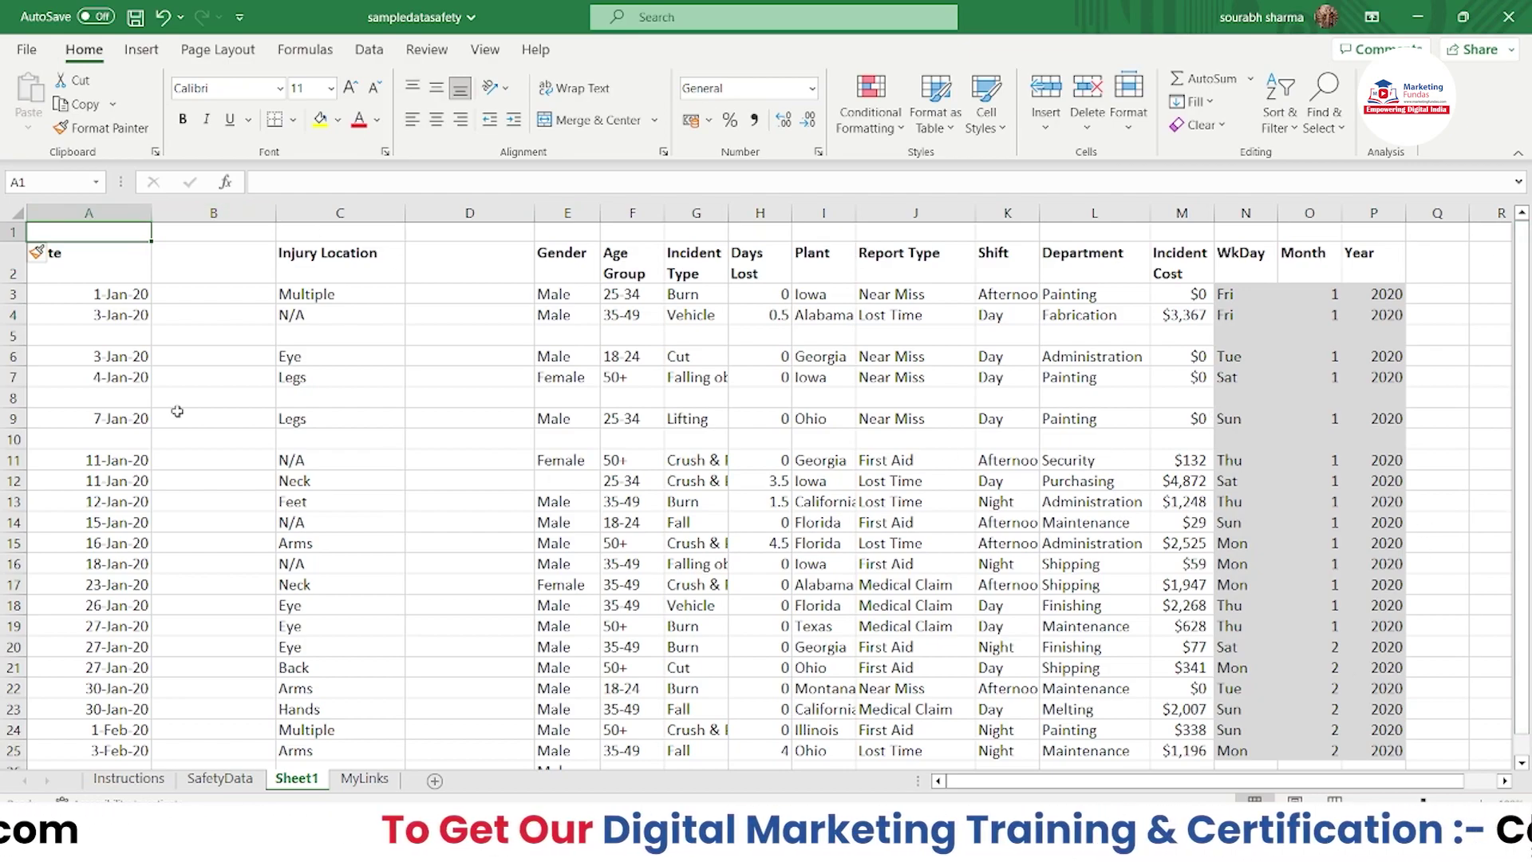
pyautogui.write('Demo ')
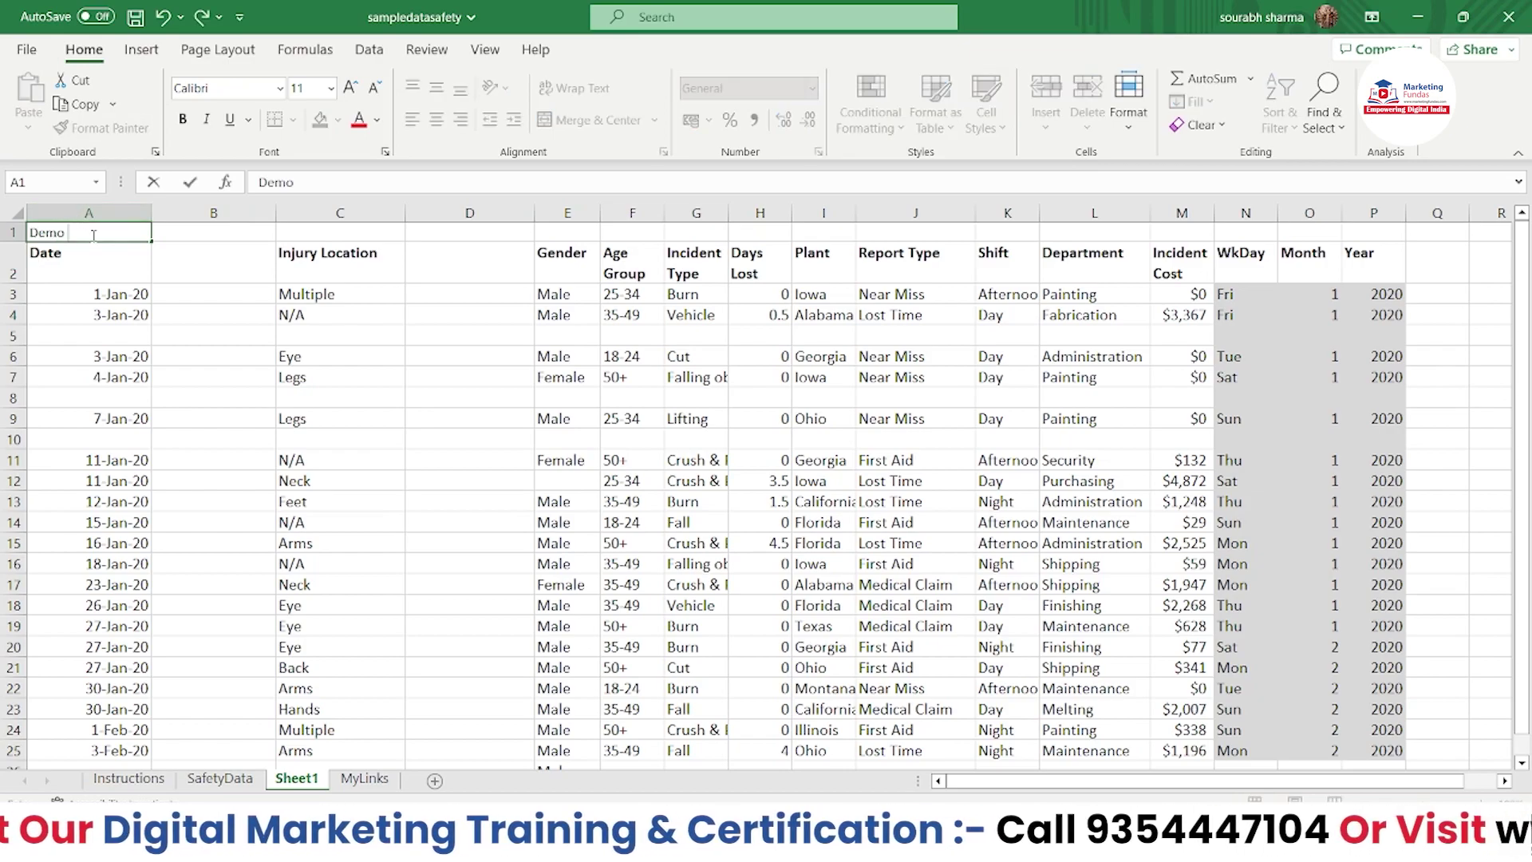
pyautogui.write('Data For Practice')
pyautogui.click(206, 257)
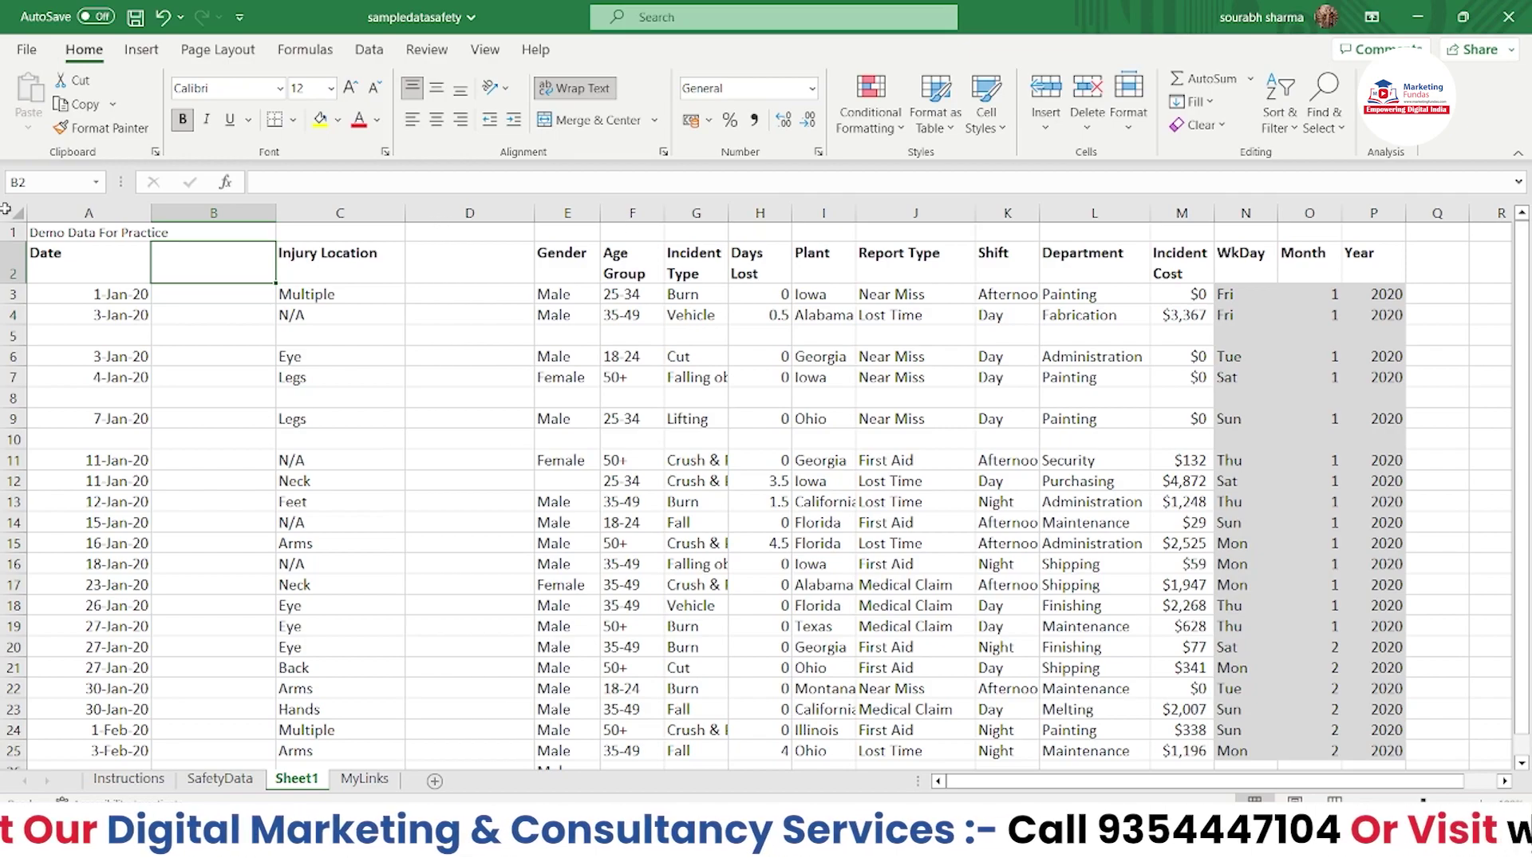
# Step: Increase the A1 title's font size to 22
pyautogui.click(62, 233)
pyautogui.click(350, 88)
pyautogui.click(349, 88)
pyautogui.click(349, 88)
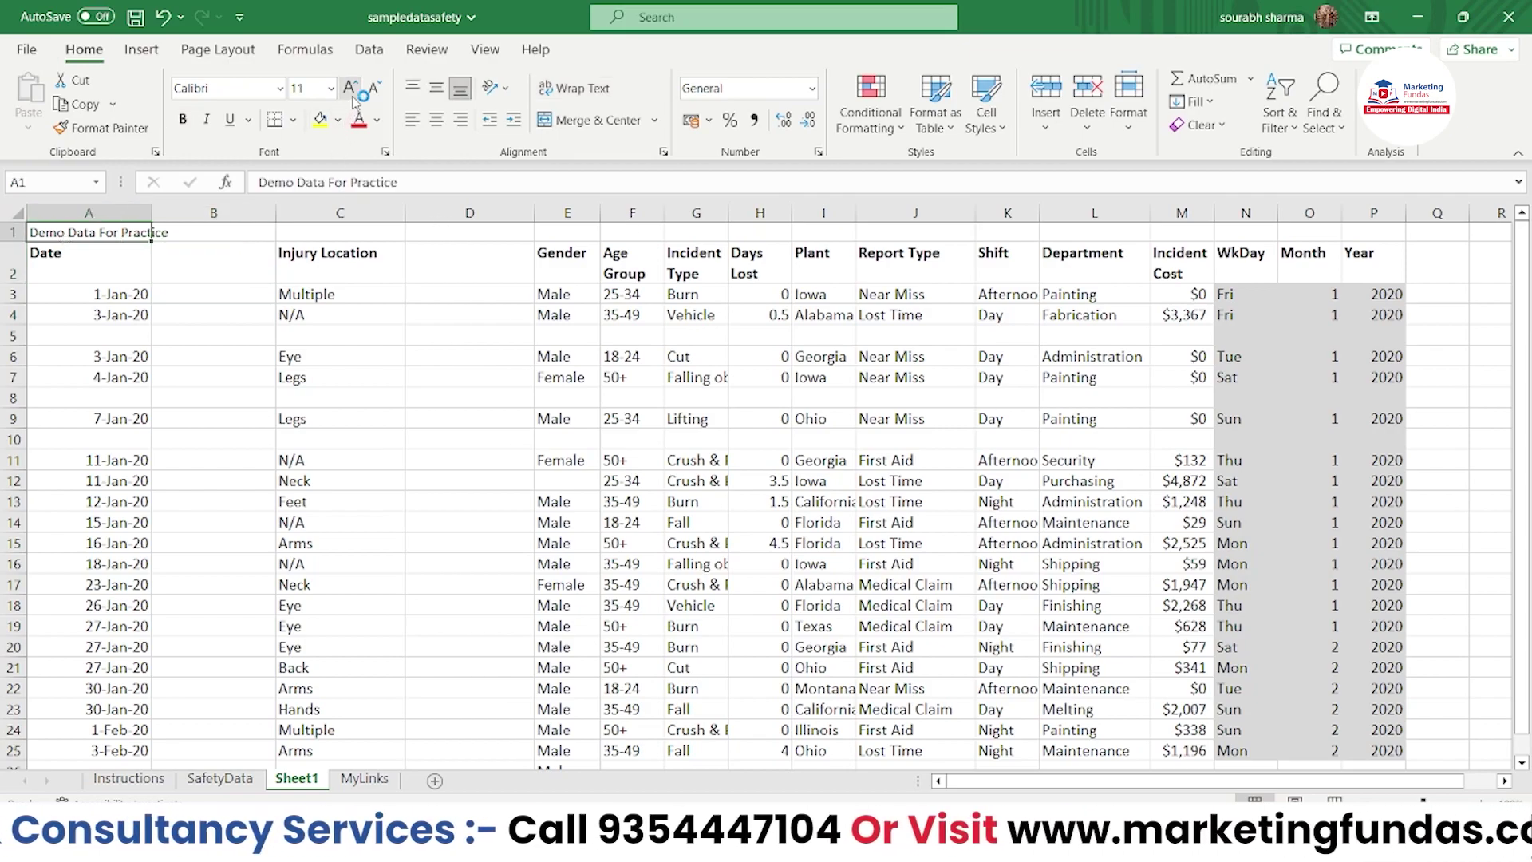
pyautogui.click(350, 88)
pyautogui.click(349, 87)
pyautogui.click(350, 88)
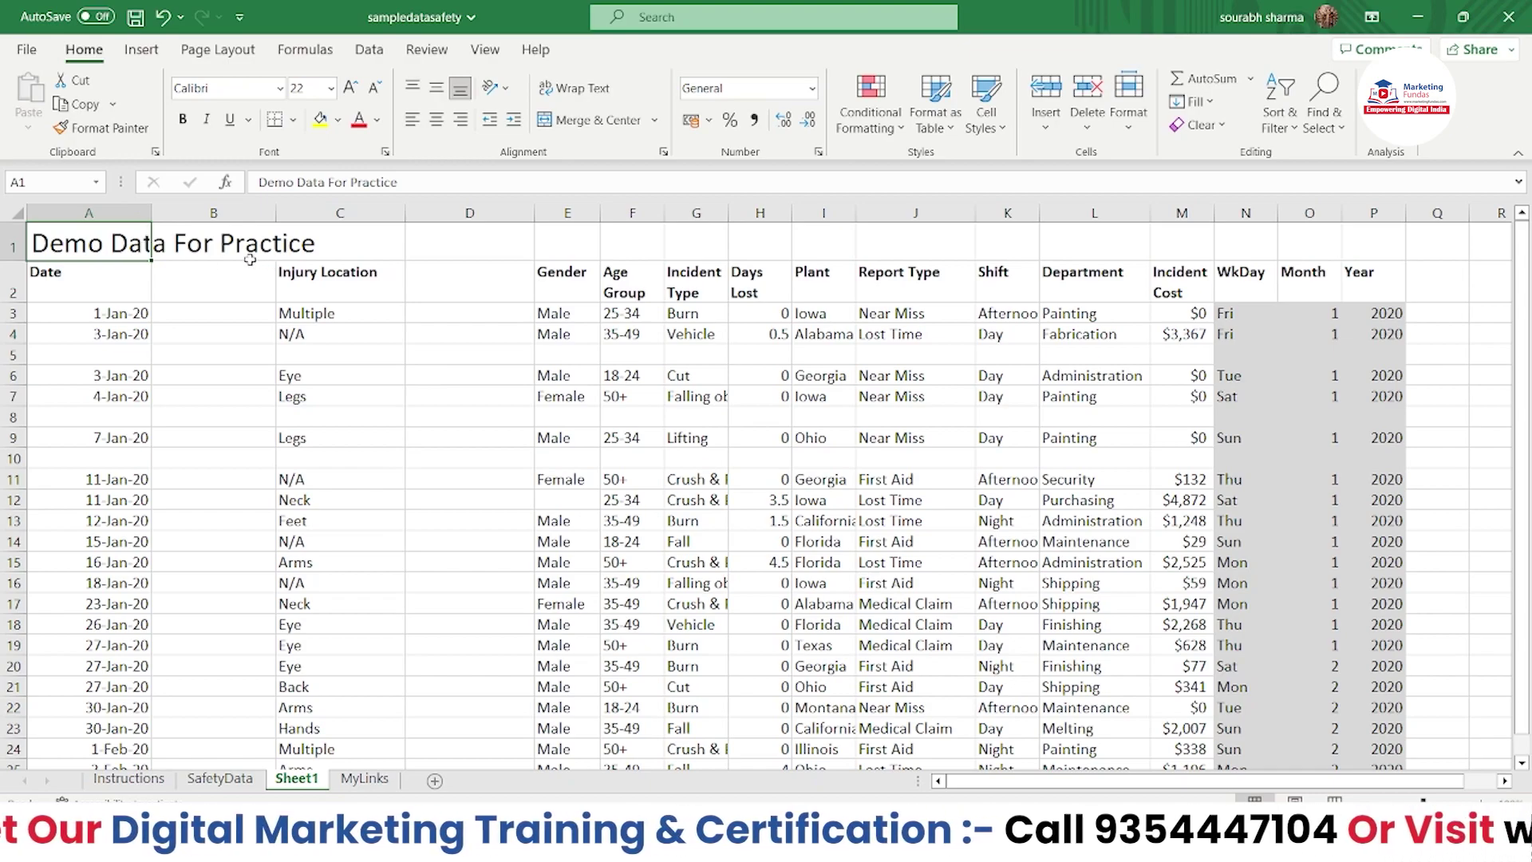
pyautogui.click(164, 211)
# Step: Merge and centre the title across A1:P1 with red text on a yellow fill
pyautogui.click(94, 245)
pyautogui.moveTo(94, 245); pyautogui.dragTo(1189, 240)
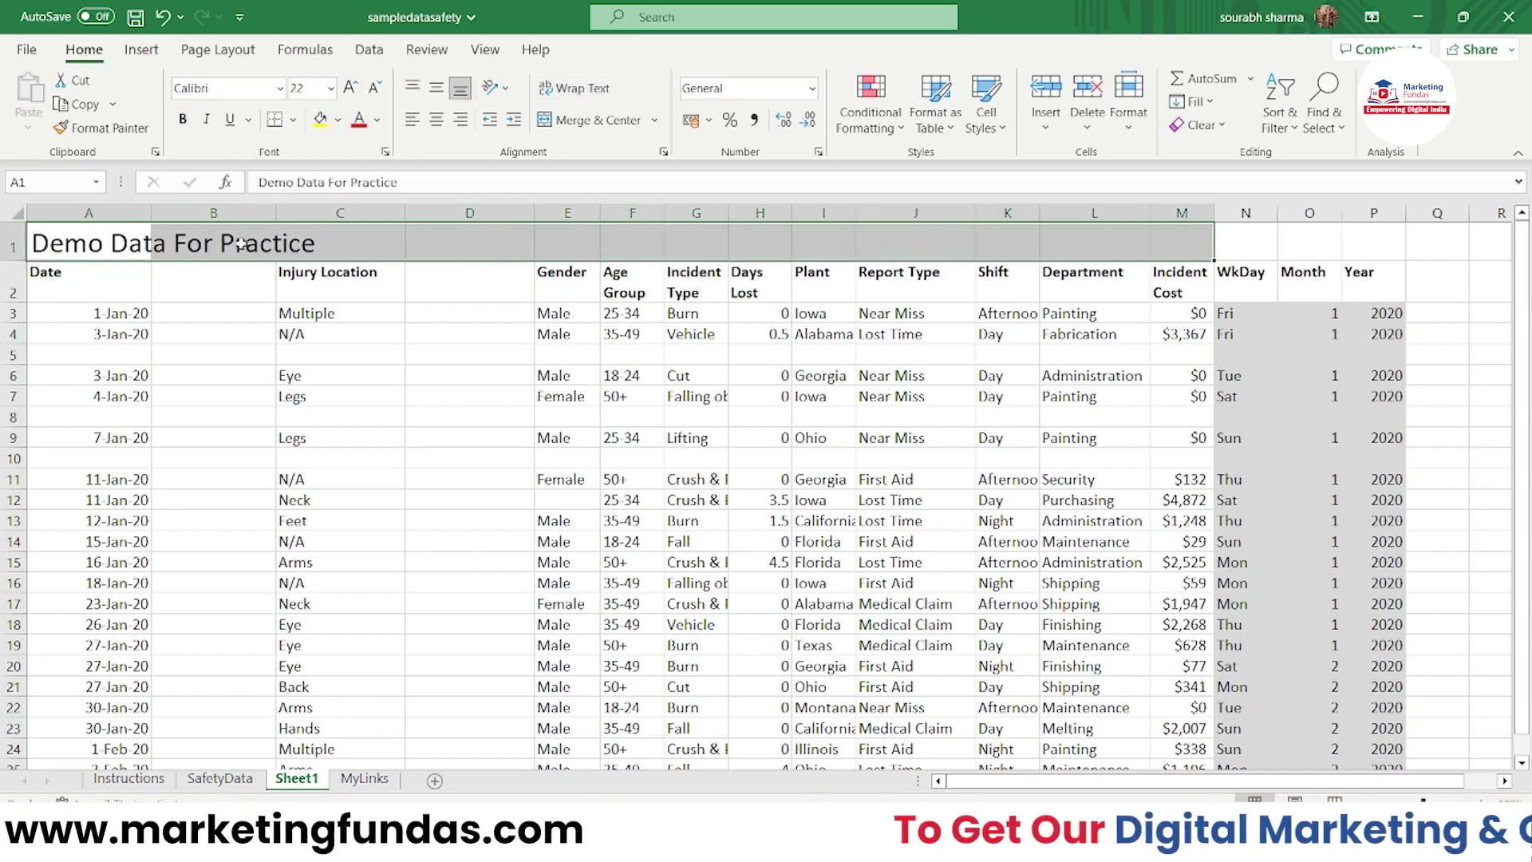
pyautogui.moveTo(131, 252); pyautogui.dragTo(1373, 242)
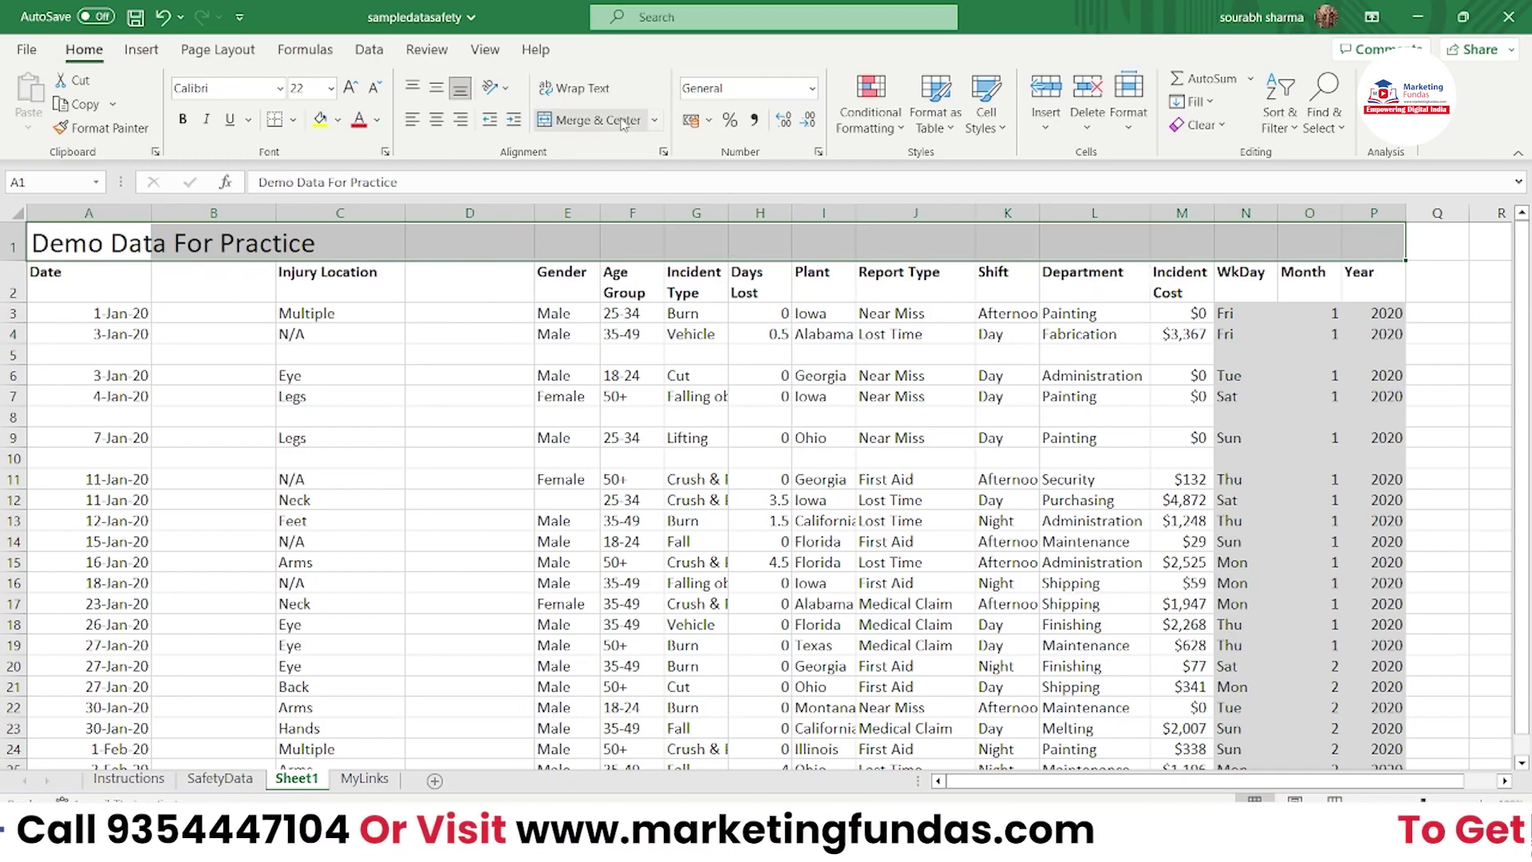
pyautogui.click(583, 128)
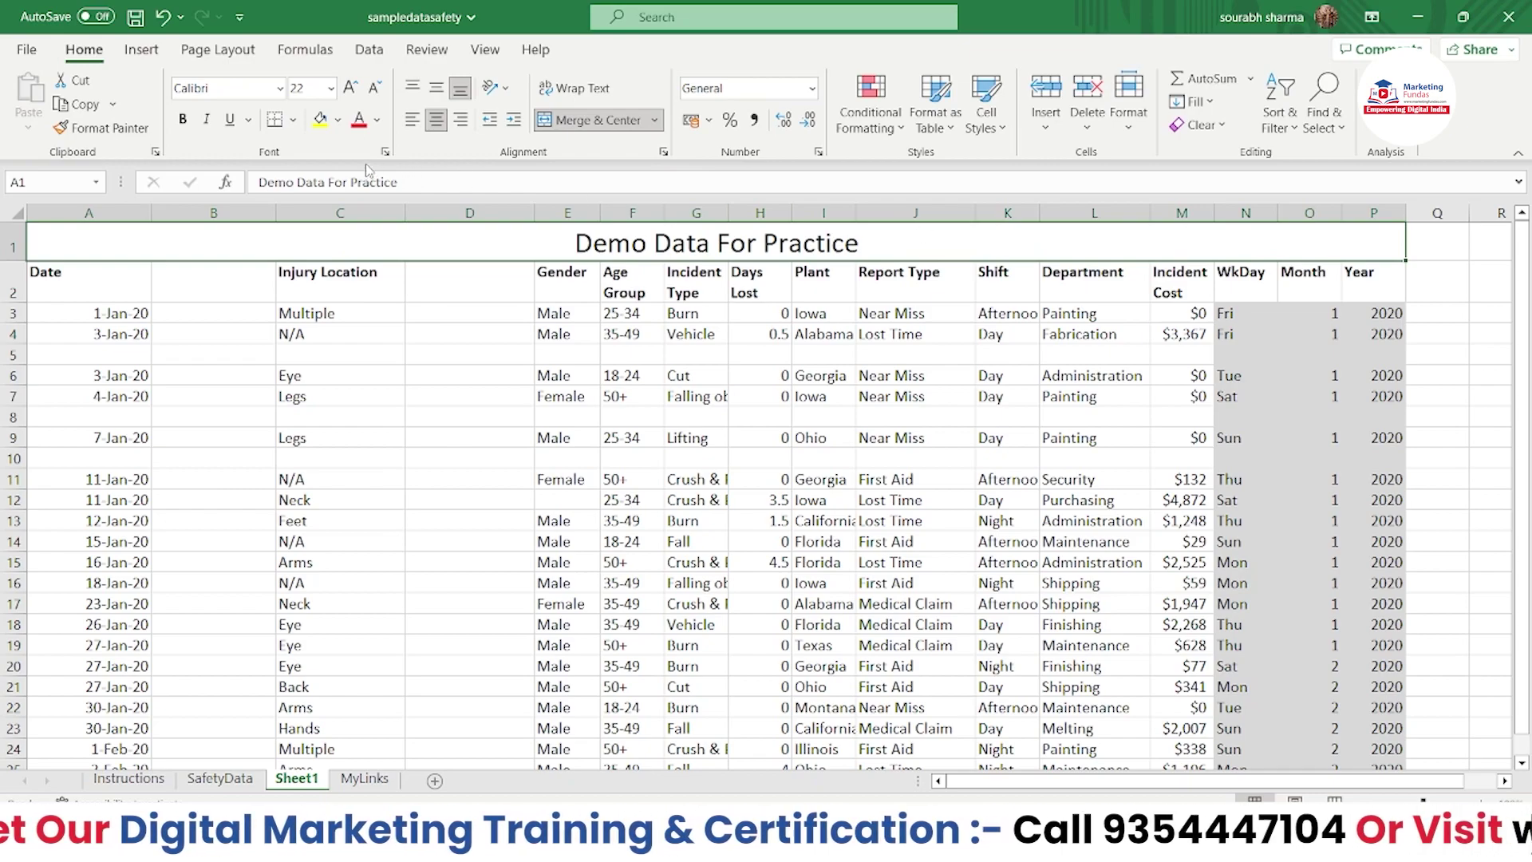
pyautogui.click(359, 119)
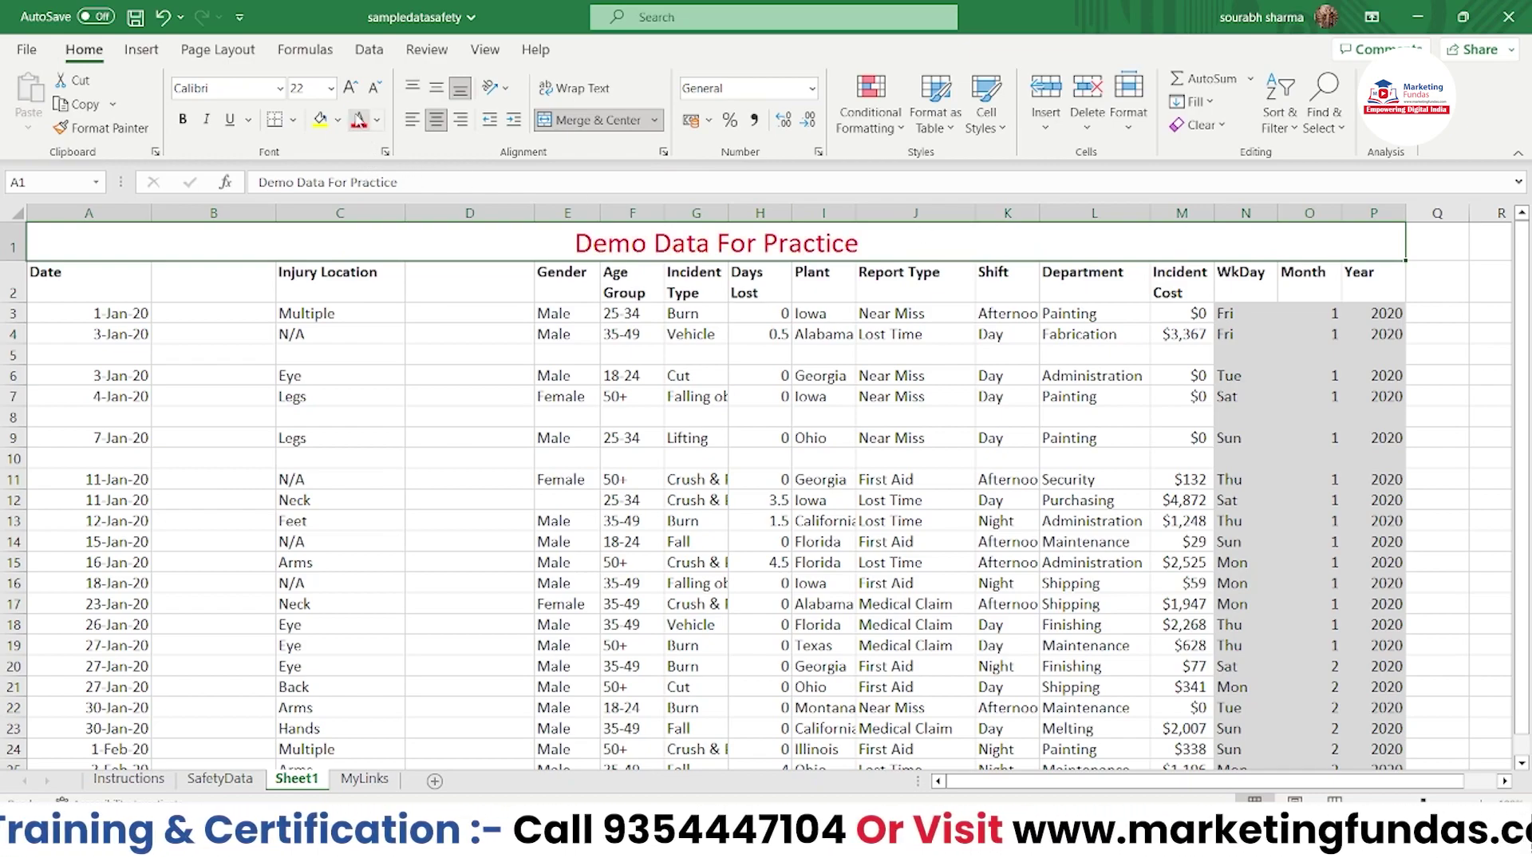
pyautogui.click(319, 126)
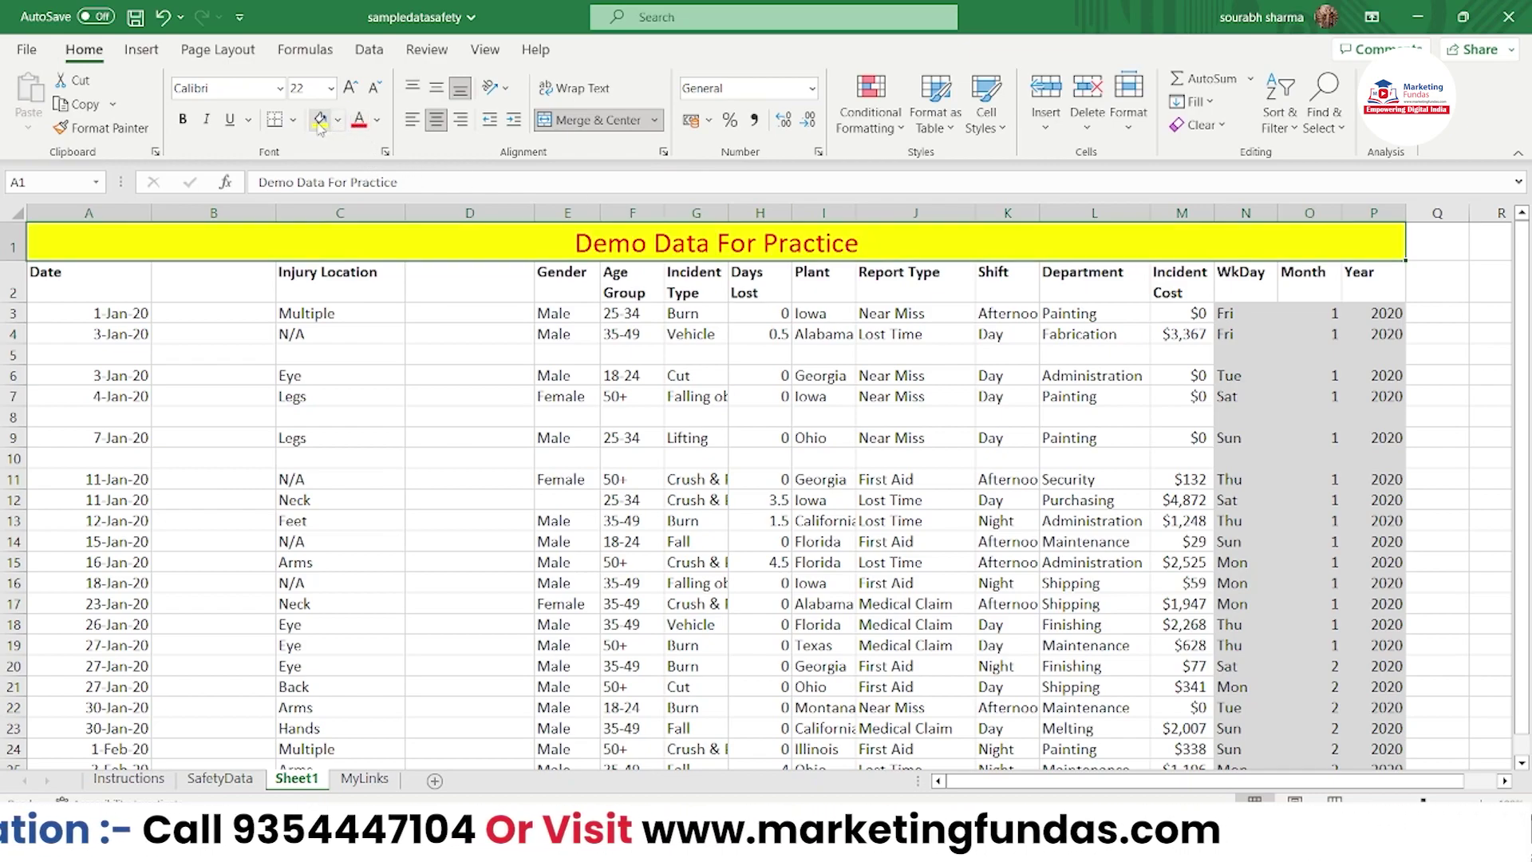
pyautogui.click(526, 461)
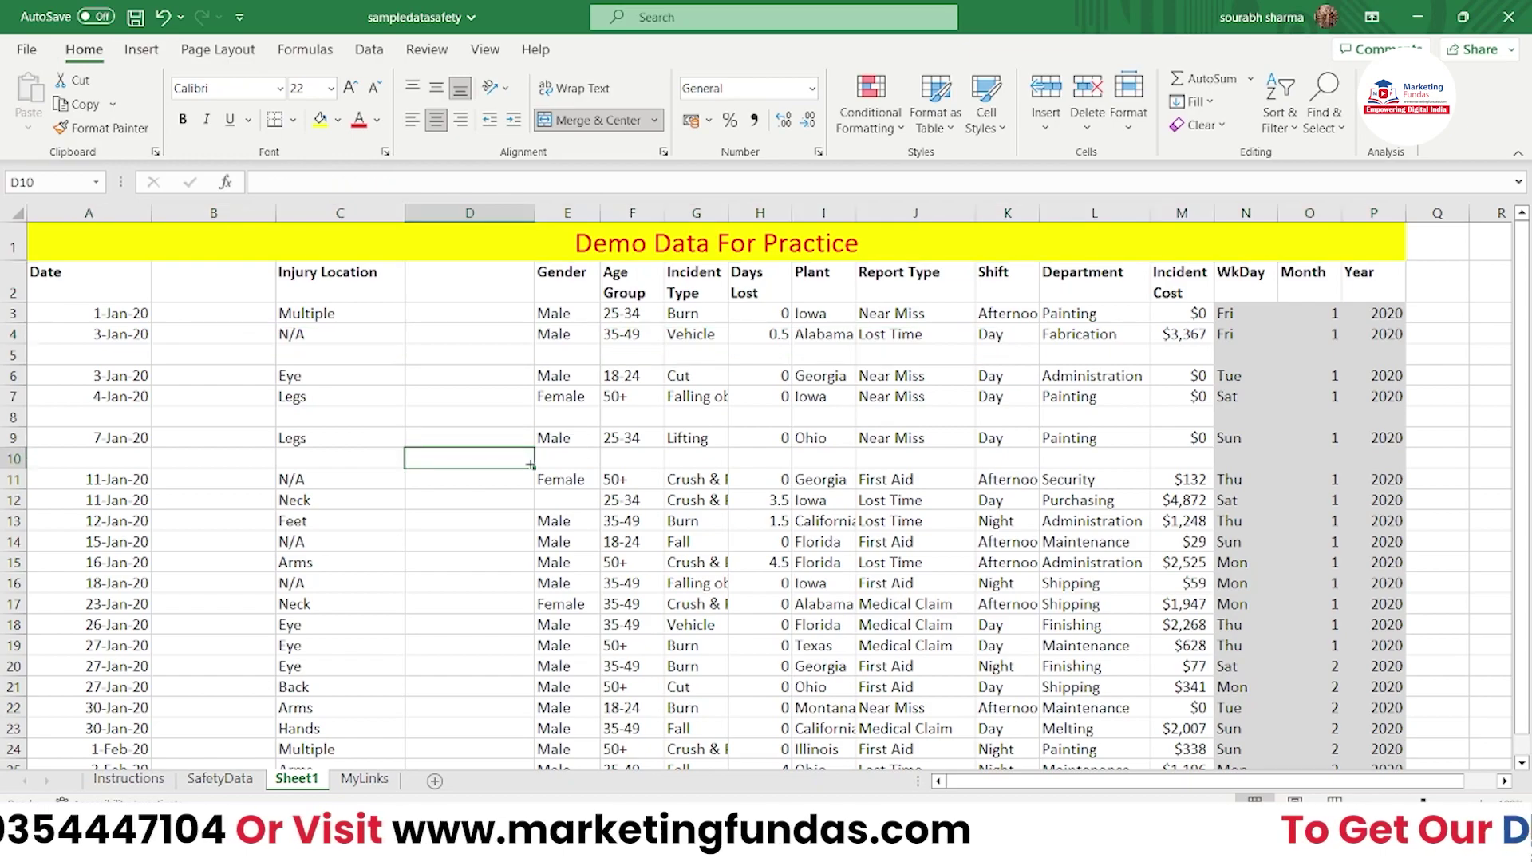
# Step: Undo to restore an empty row 1 above the title, then select rows 1–2 for Merge Across
pyautogui.click(652, 126)
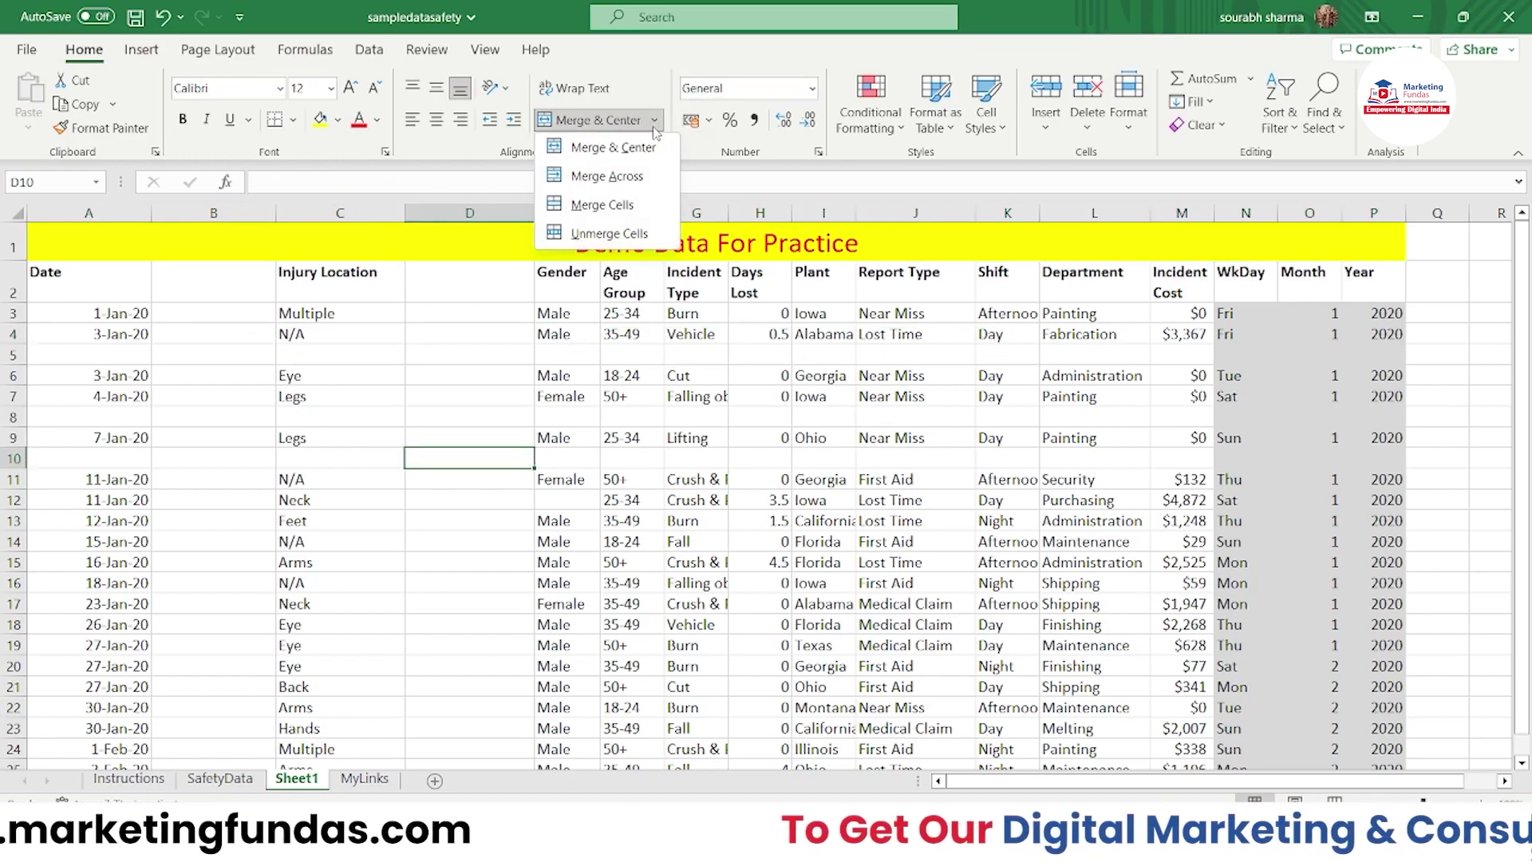
pyautogui.click(588, 177)
pyautogui.moveTo(104, 252); pyautogui.dragTo(129, 273)
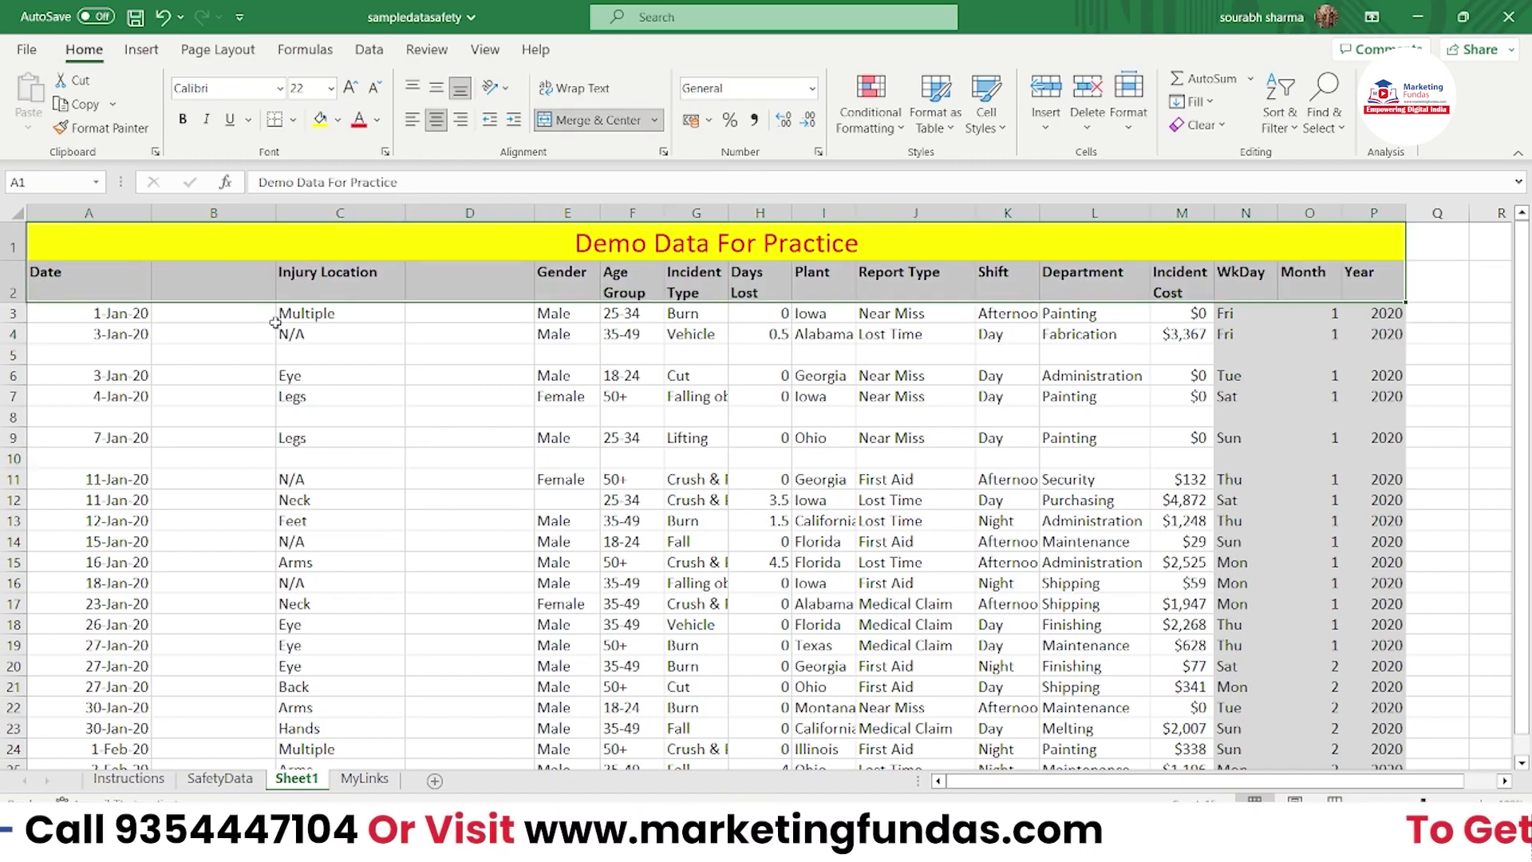
pyautogui.click(280, 351)
pyautogui.hotkey('ctrl', 'z')
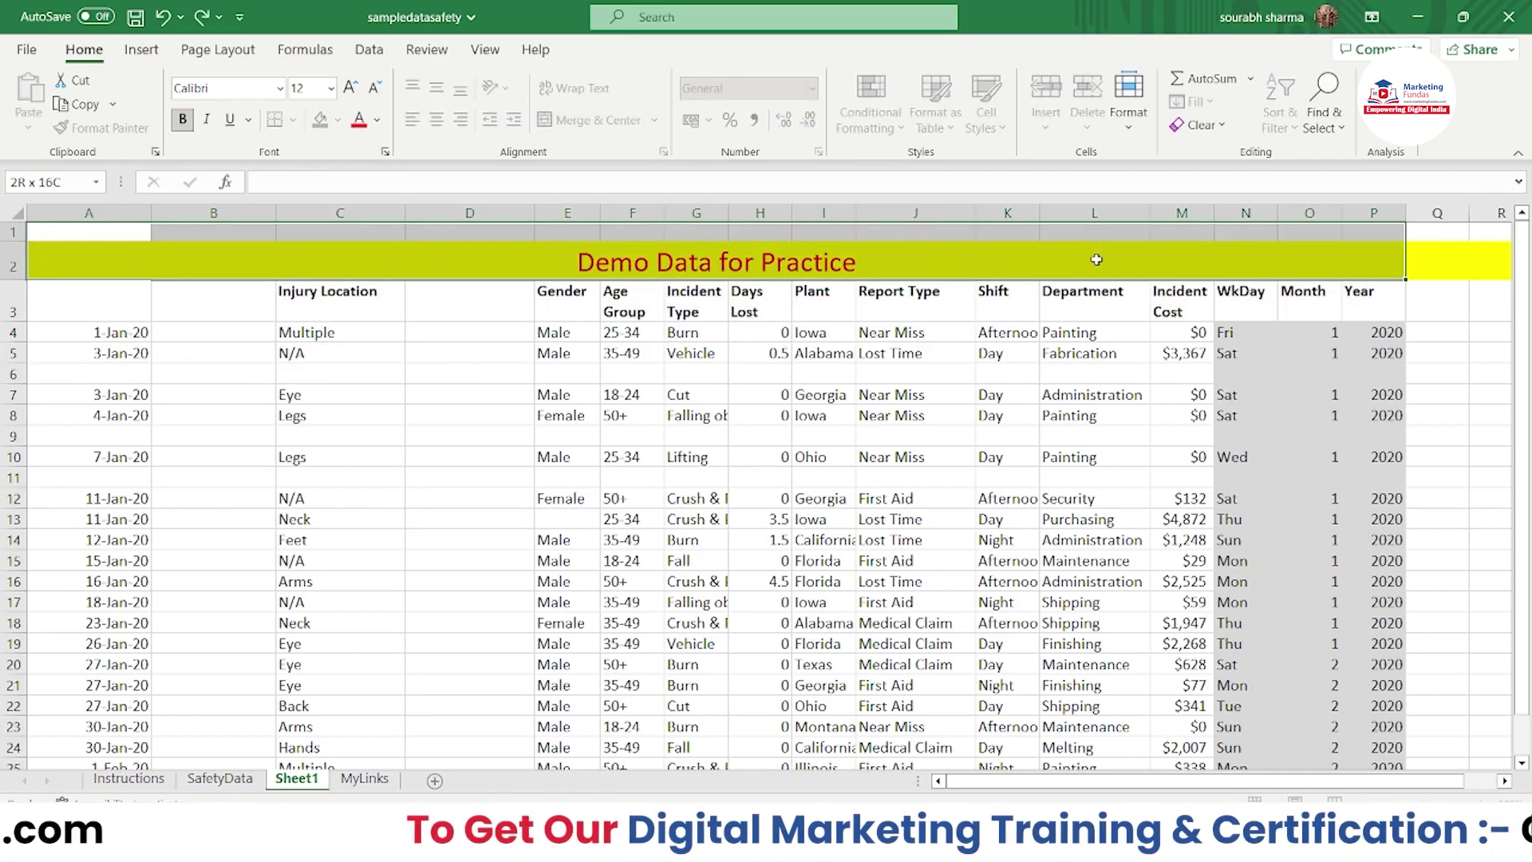
pyautogui.moveTo(1096, 259); pyautogui.dragTo(1096, 260)
pyautogui.click(654, 120)
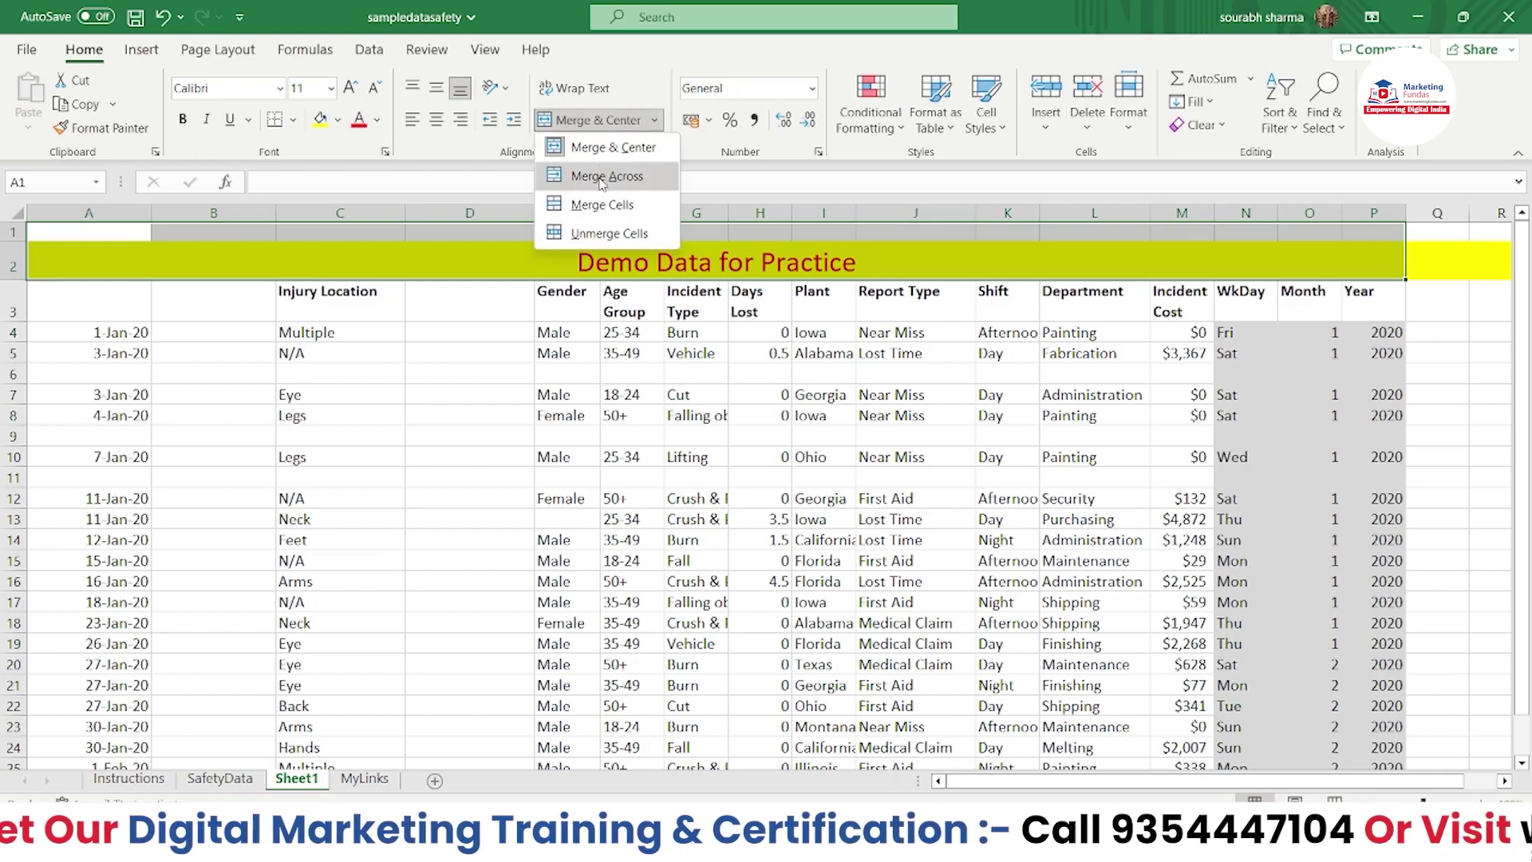